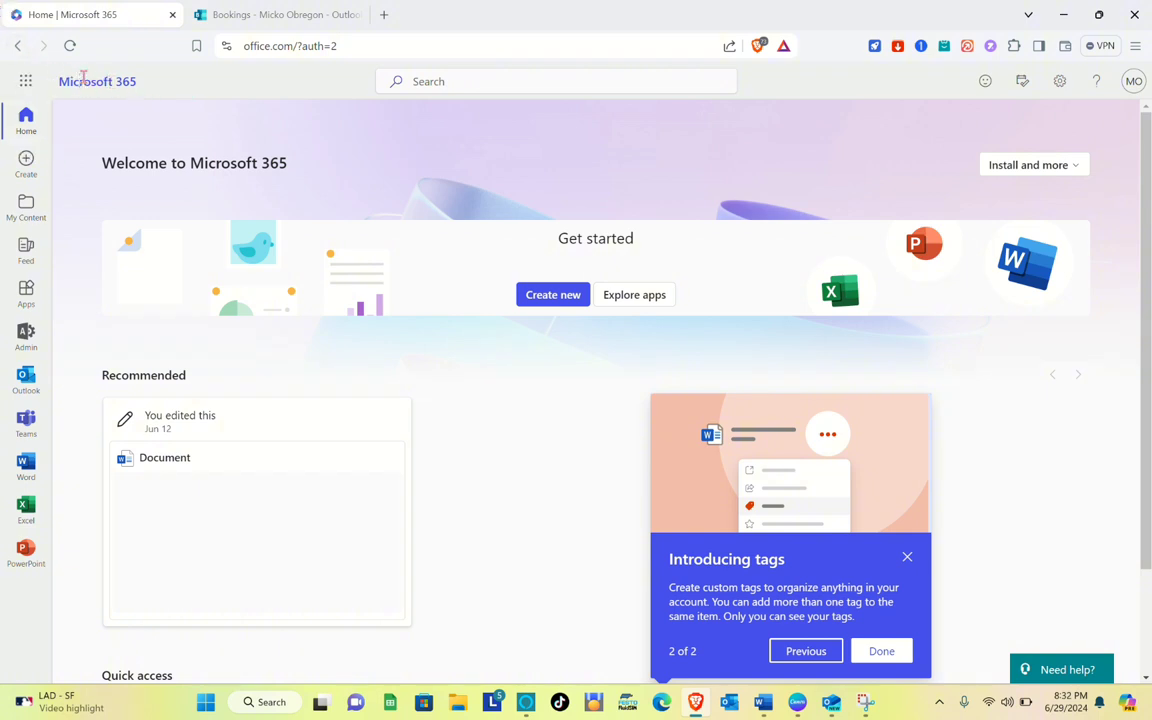
scroll(50, 99, up, 10)
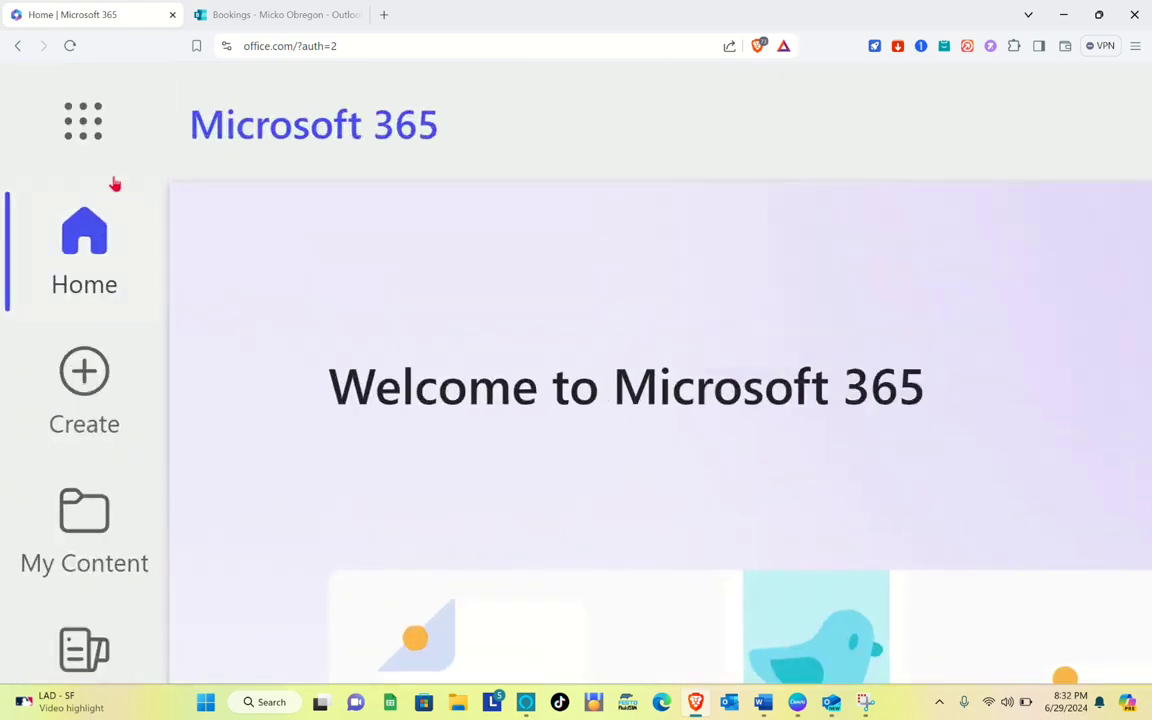
scroll(166, 239, down, 10)
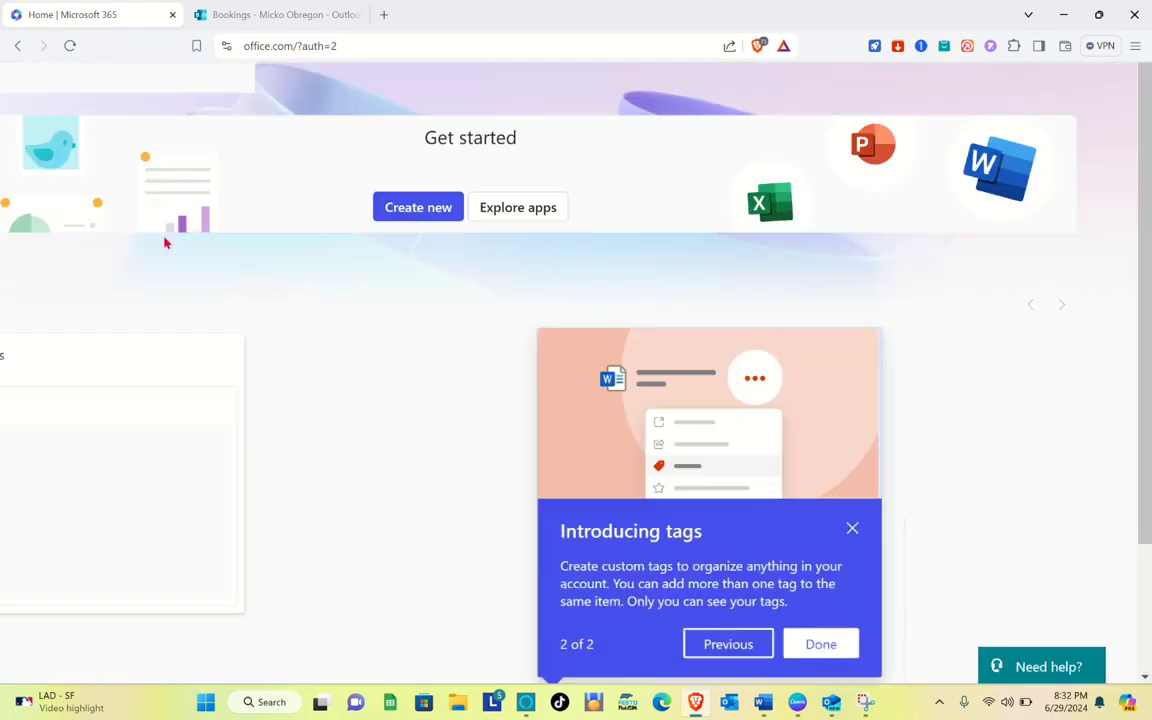
click(22, 83)
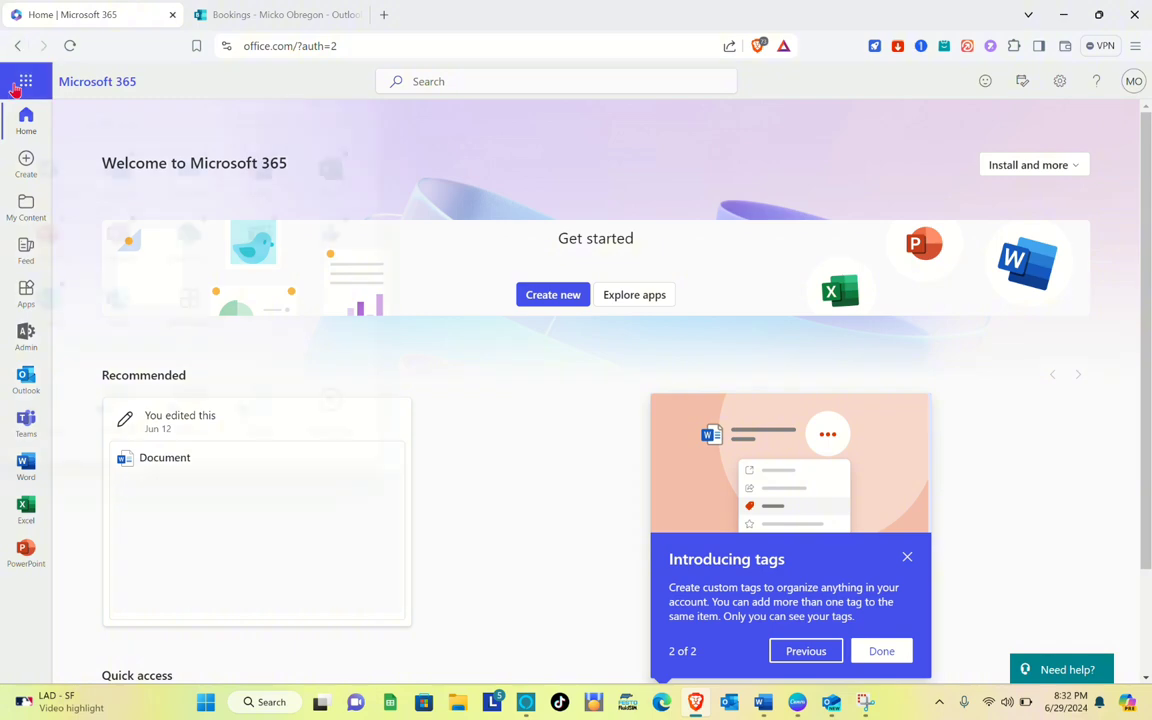
scroll(95, 263, up, 5)
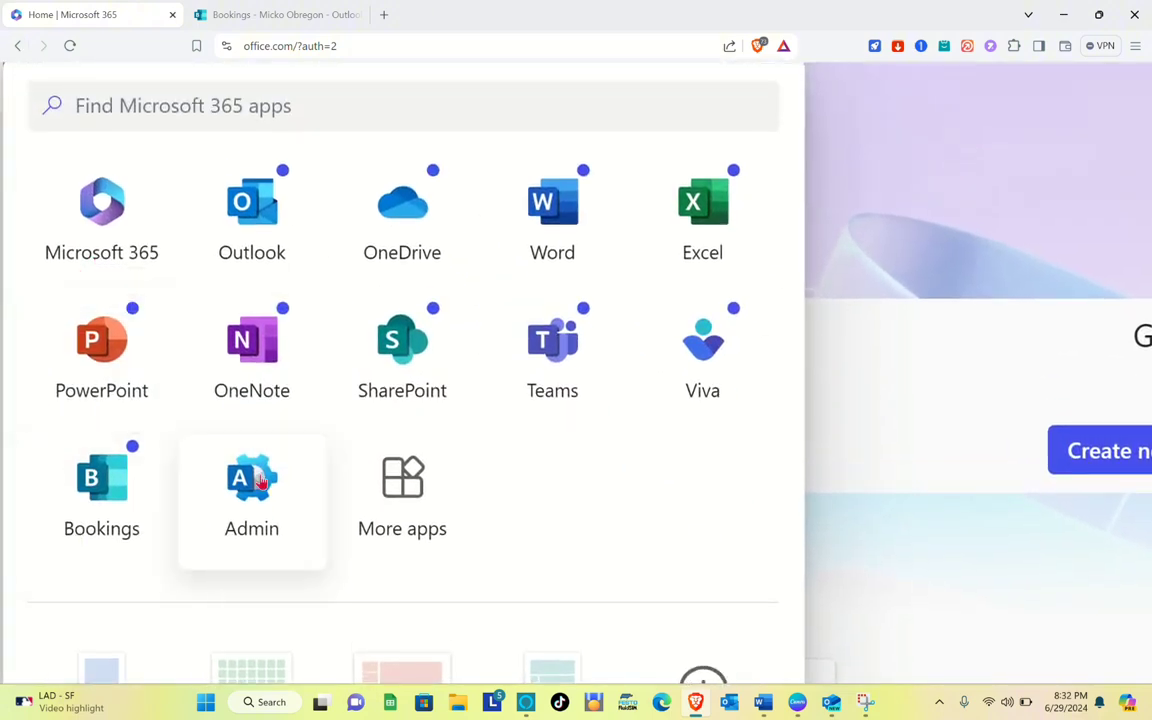
click(163, 498)
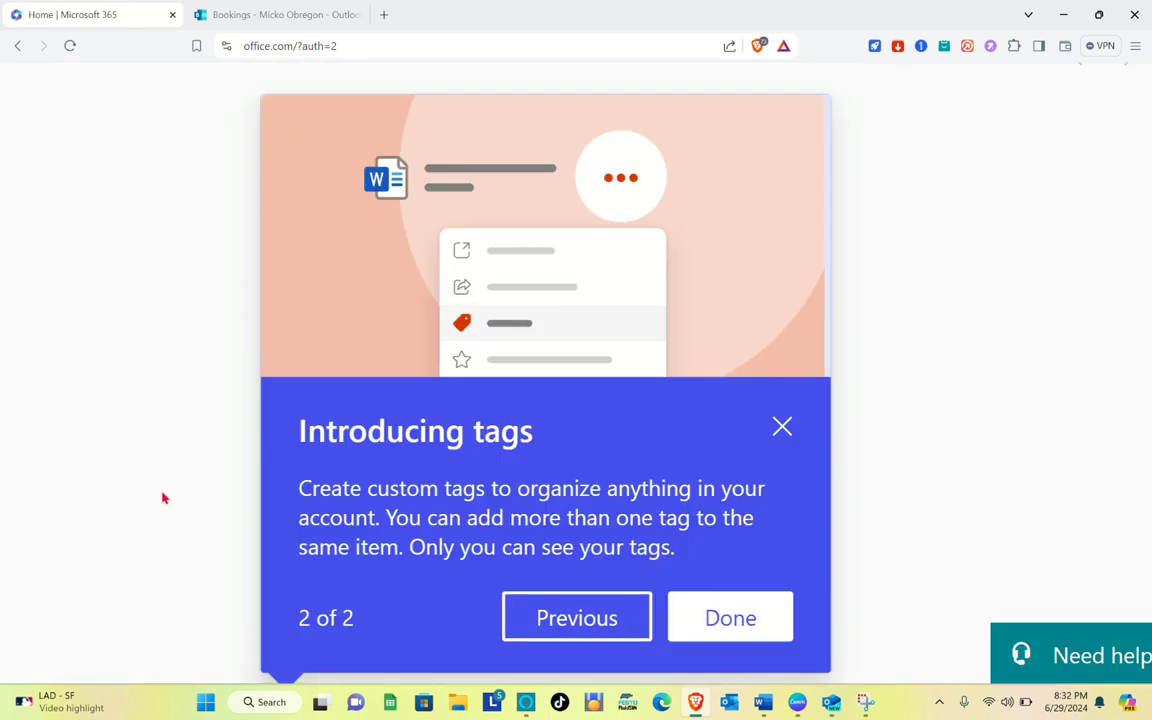
scroll(120, 457, down, 5)
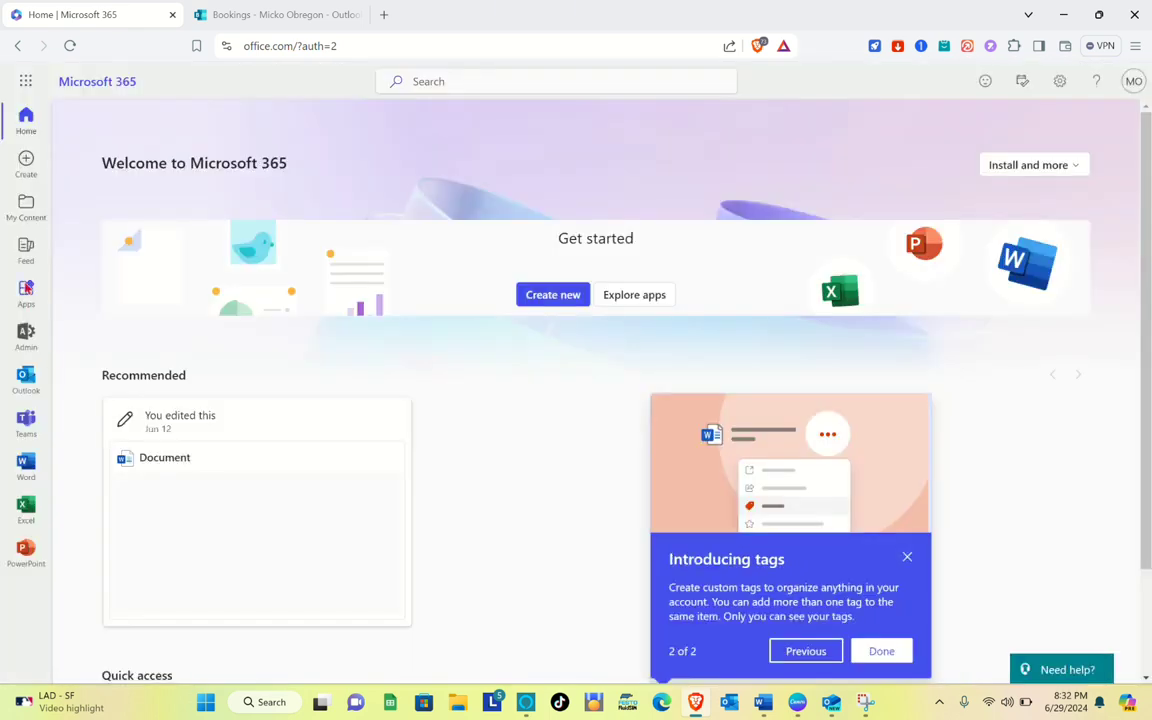
Open the Bookings app from the Microsoft 365 app launcher and start creating a new meeting type
click(22, 84)
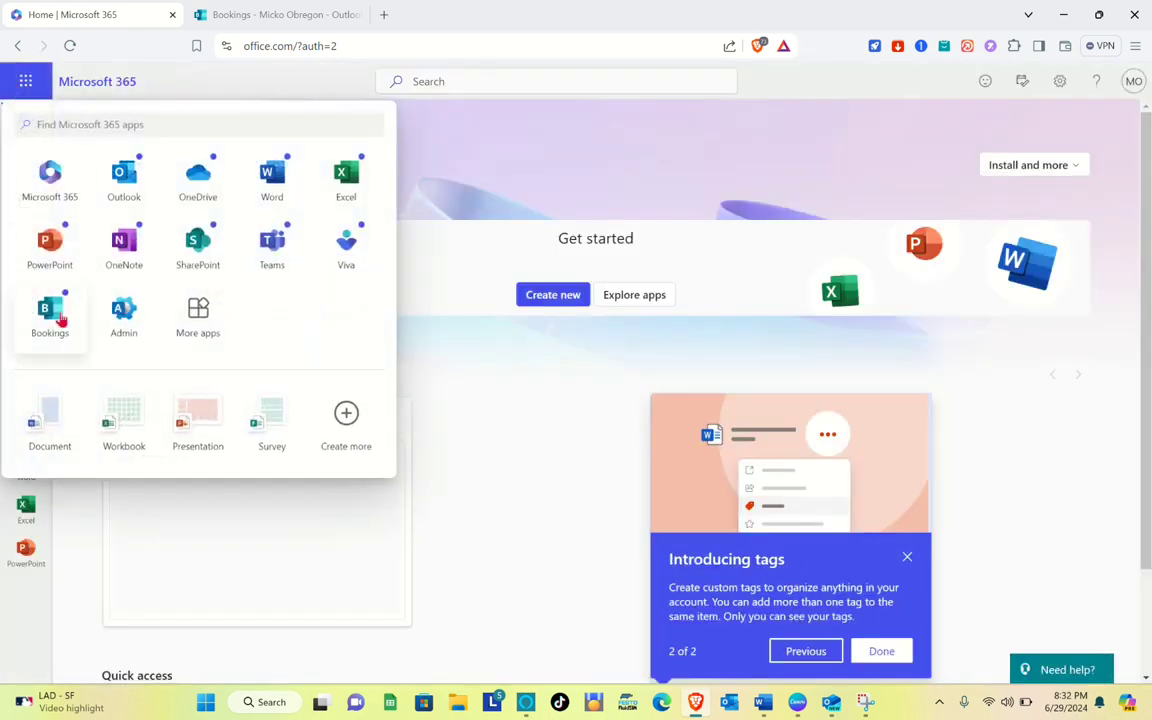
click(62, 318)
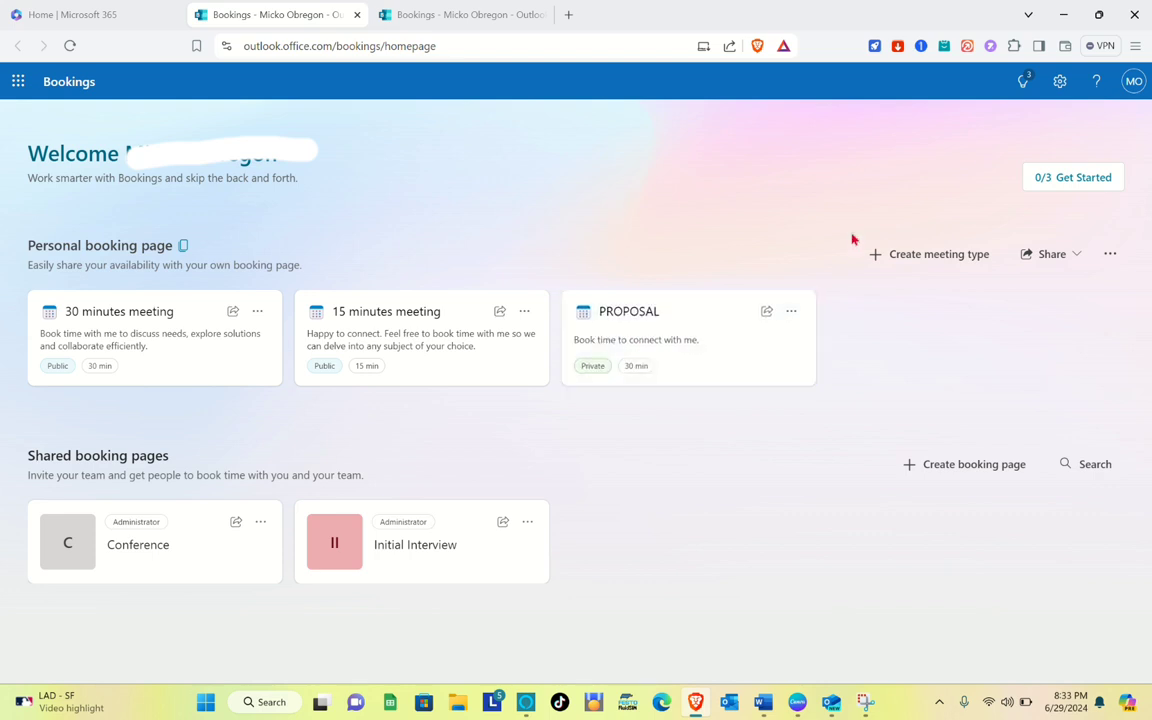
click(916, 258)
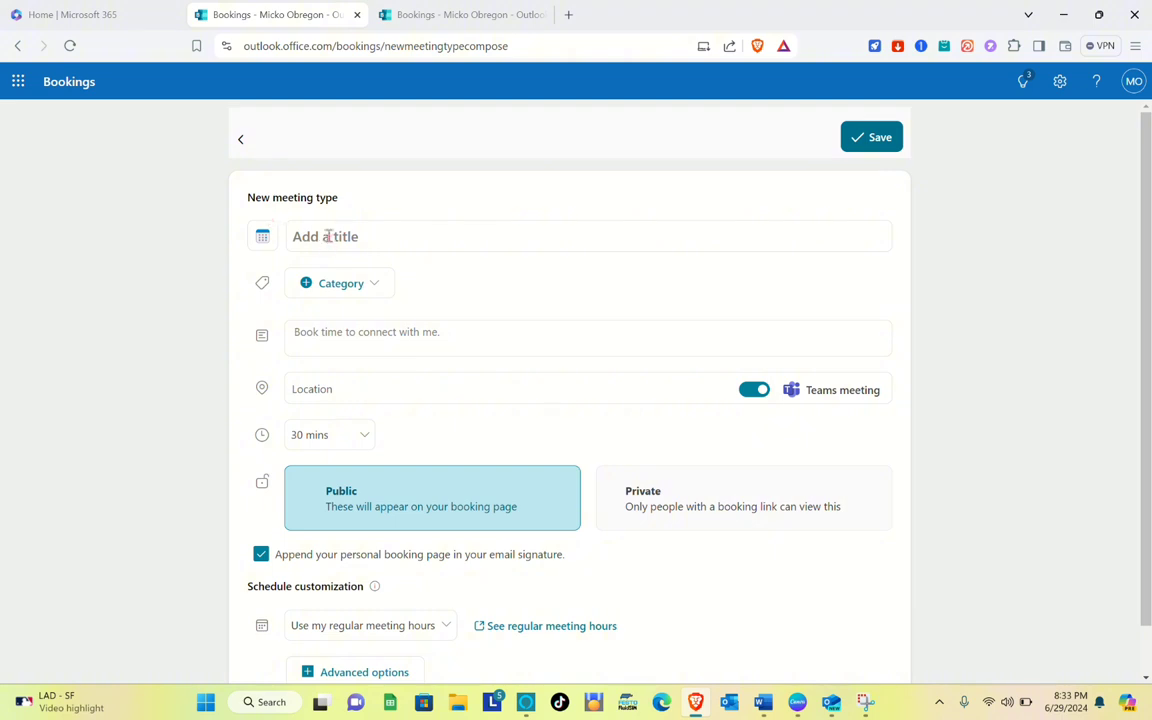
Title the new meeting type EMERGENCY MEETING
click(319, 231)
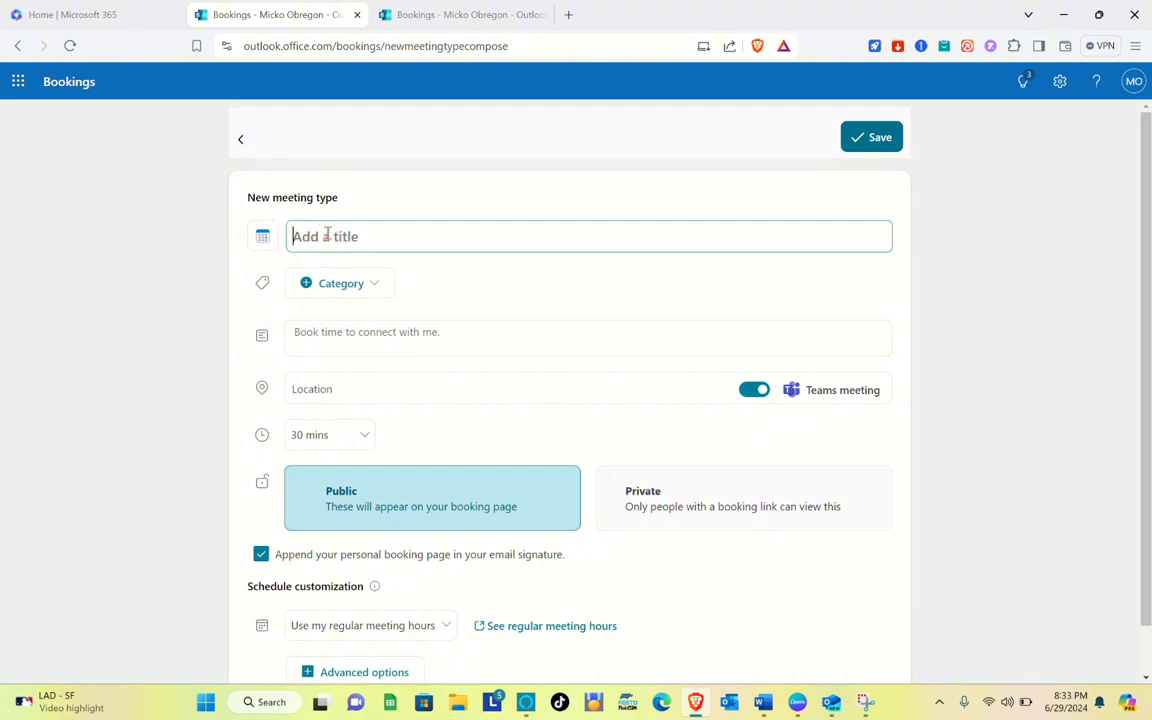
key(Caps_Lock)
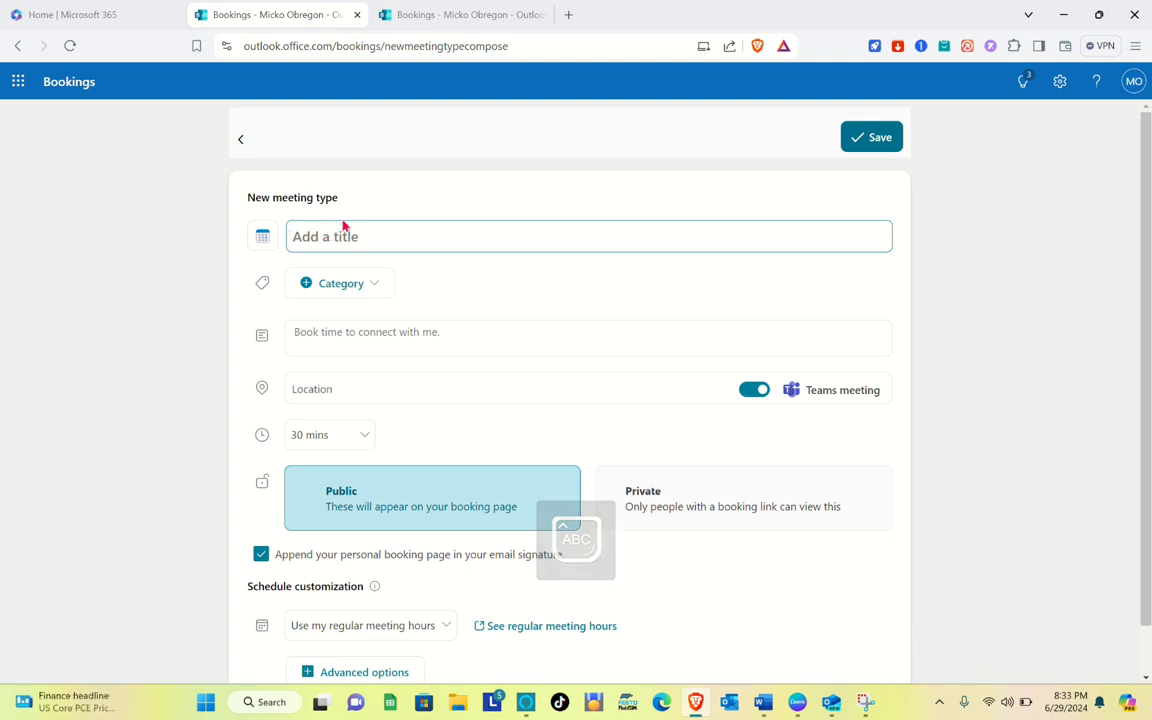
text(I)
key(Caps_Lock)
text(MPORTANT)
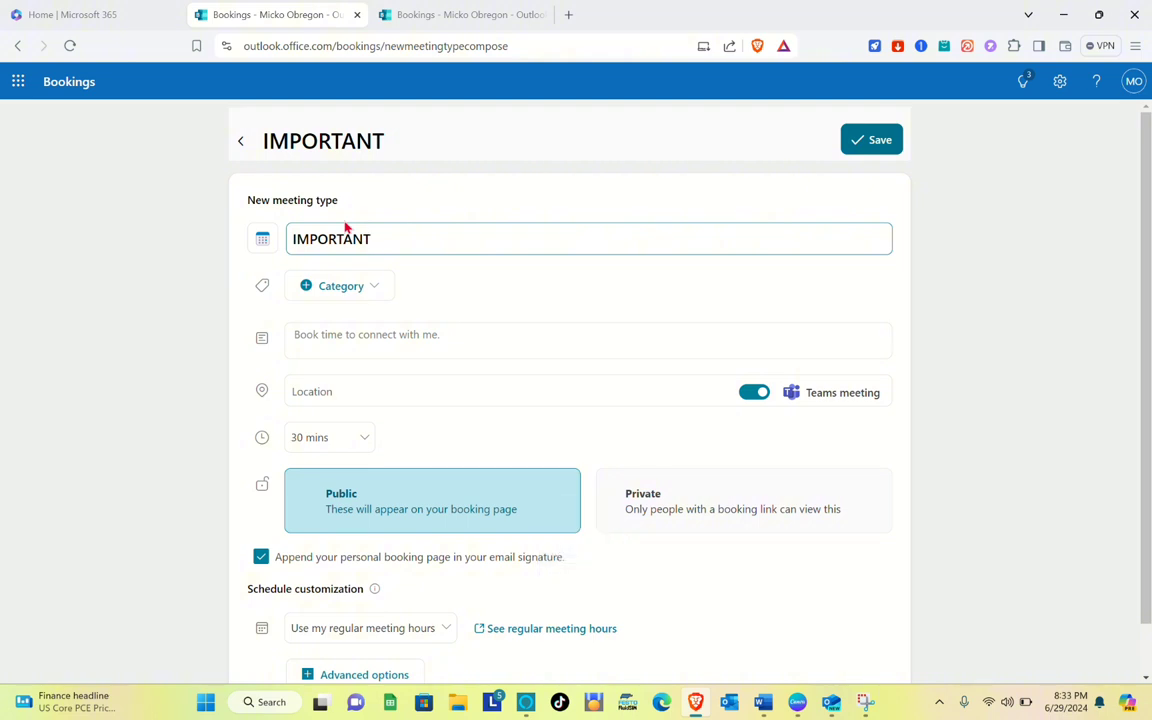
key(ctrl+a)
key(BackSpace)
text(EMERGE)
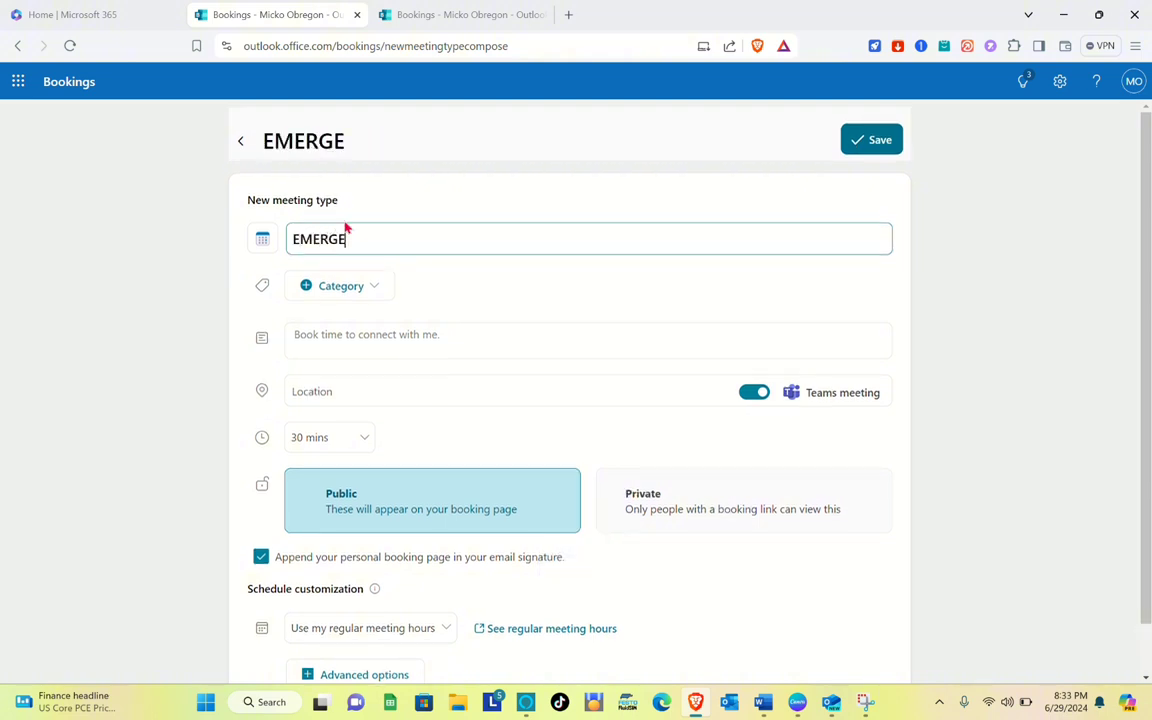
text(NCY MEETING)
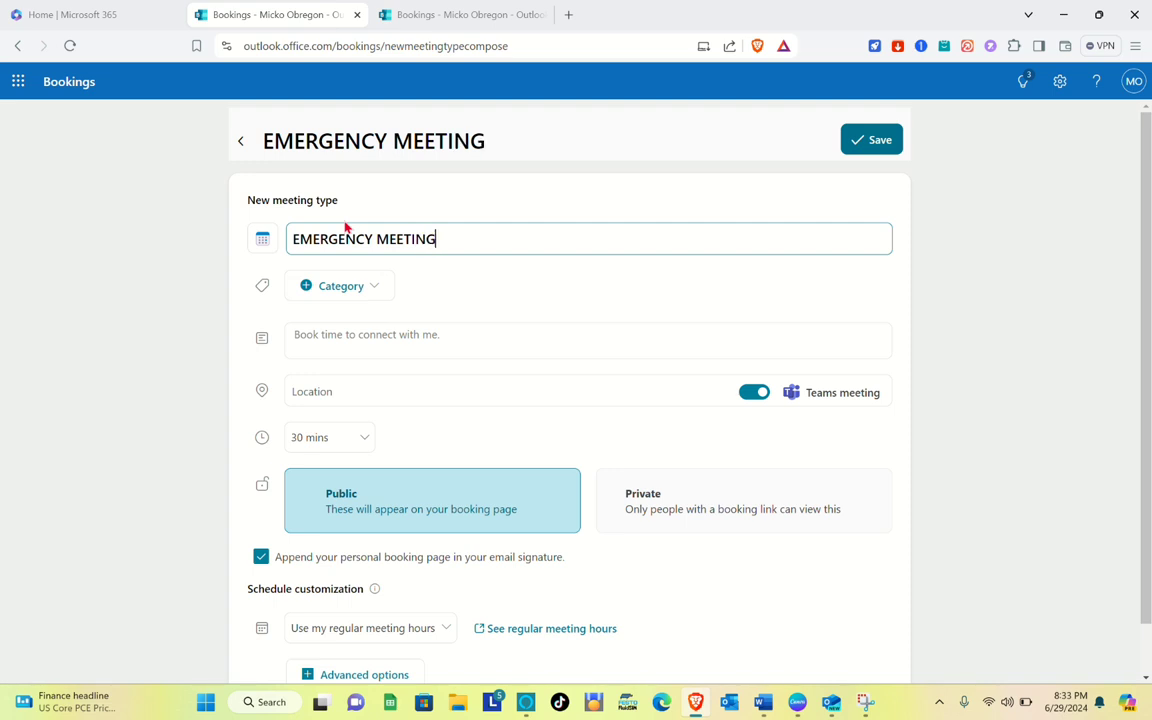
Assign the Red category to the meeting type
click(360, 299)
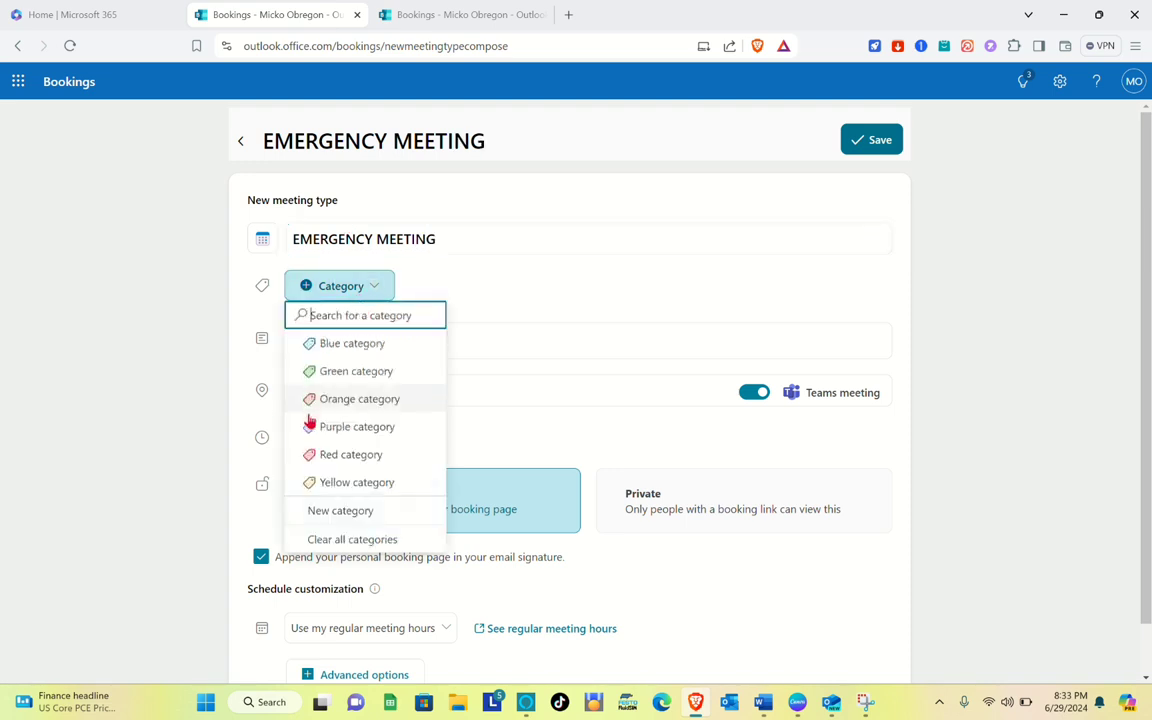
click(322, 453)
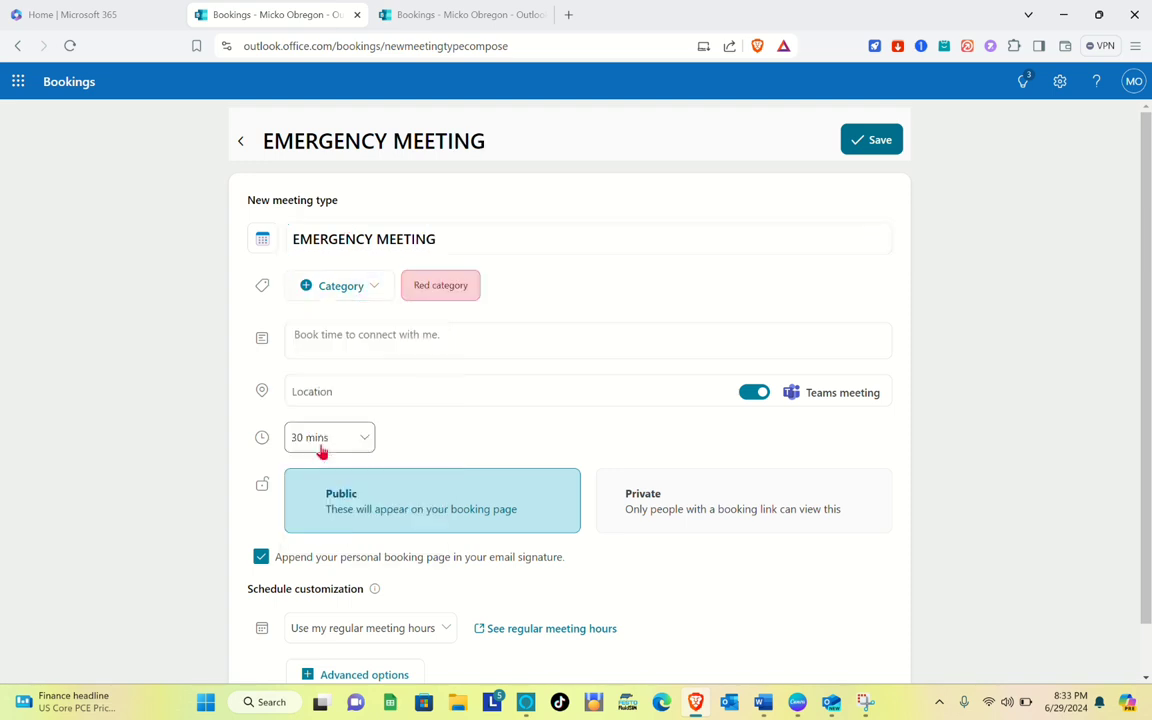
click(365, 342)
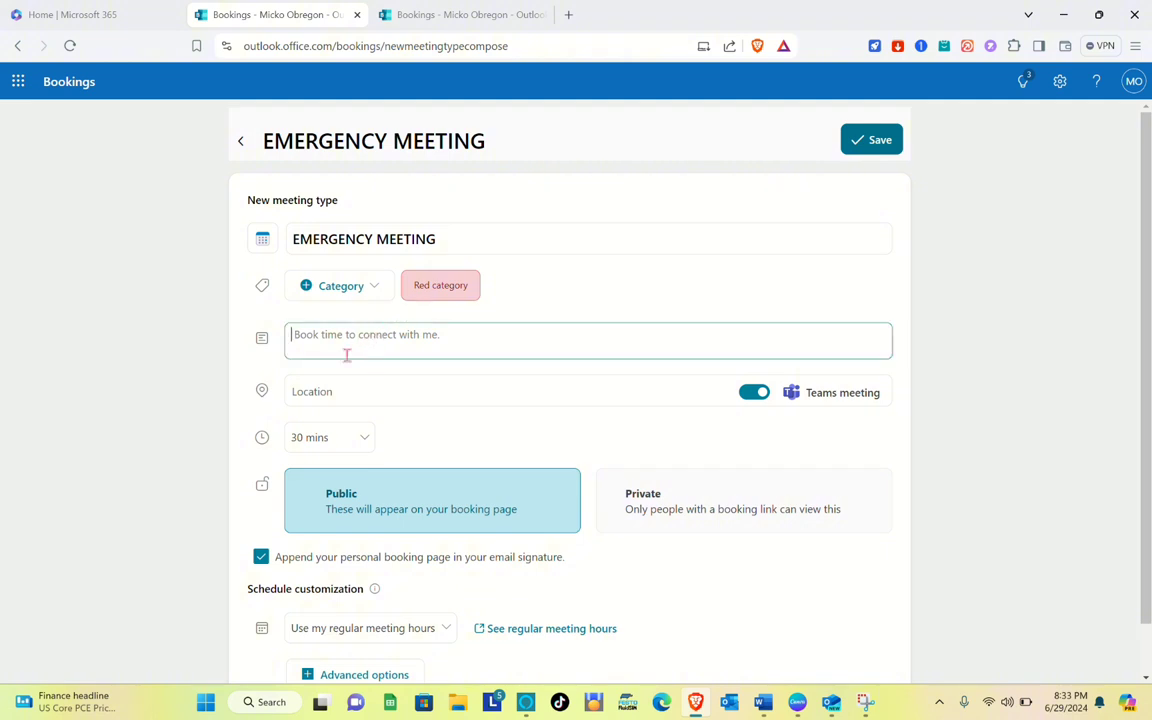
click(356, 392)
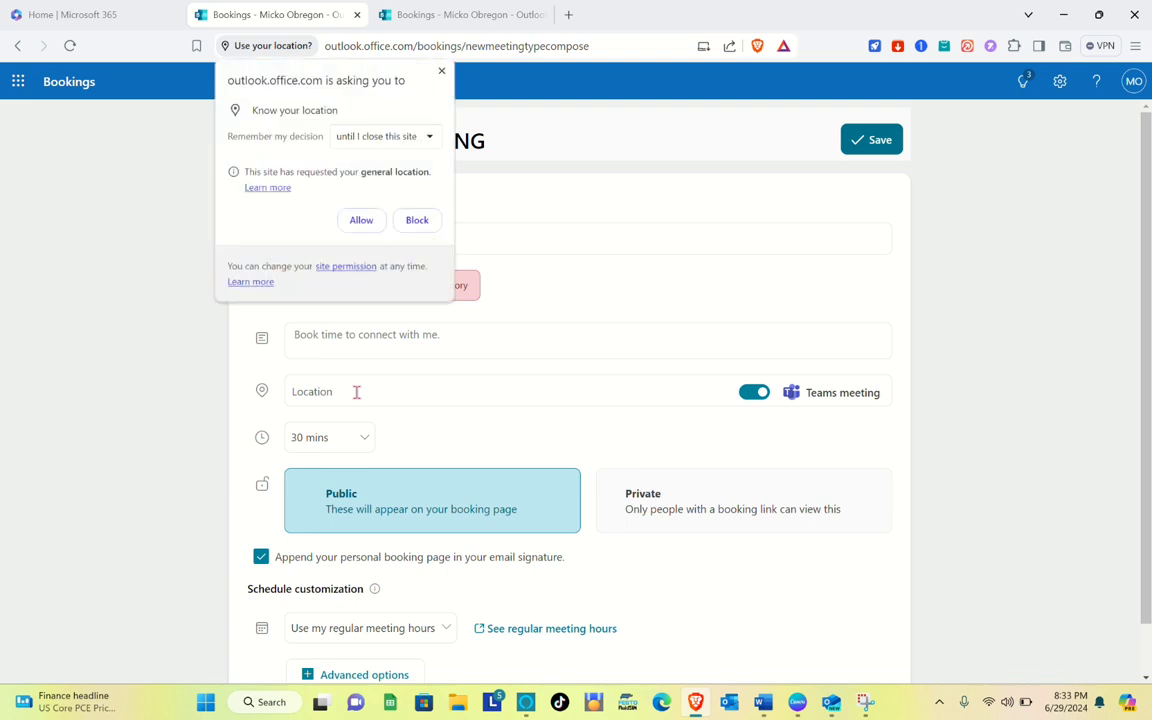
click(441, 72)
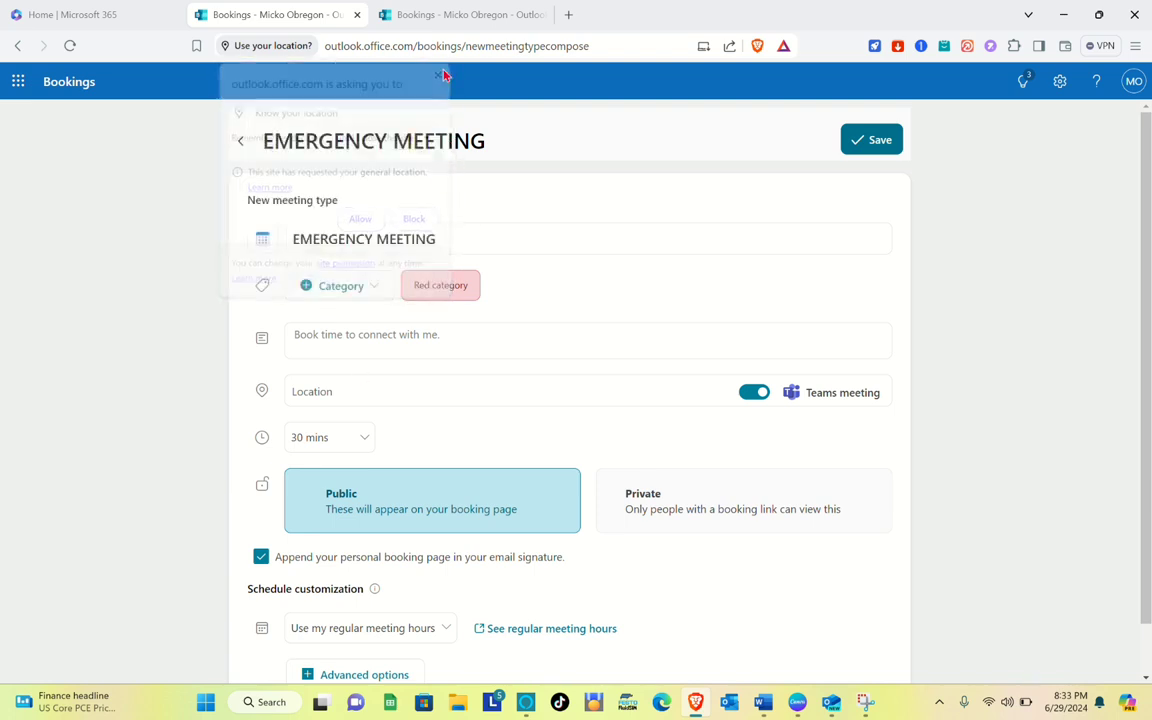
Set the meeting duration to 30 mins and choose Public visibility
click(357, 443)
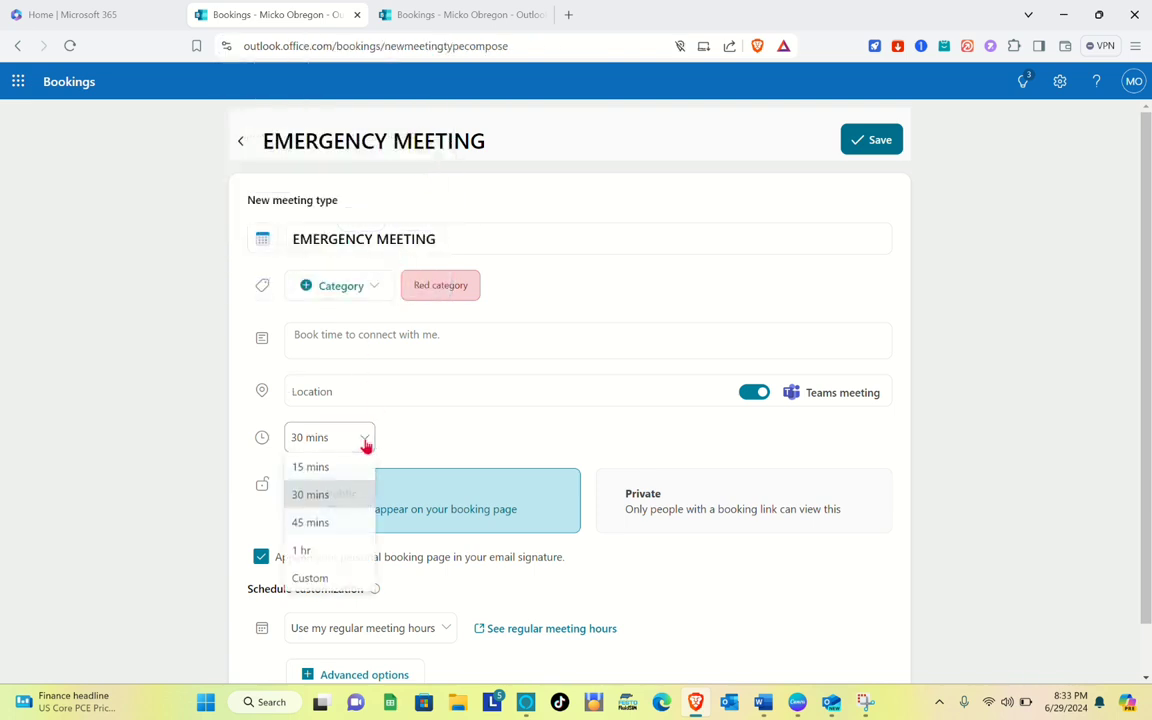
click(333, 497)
scroll(399, 458, down, 1)
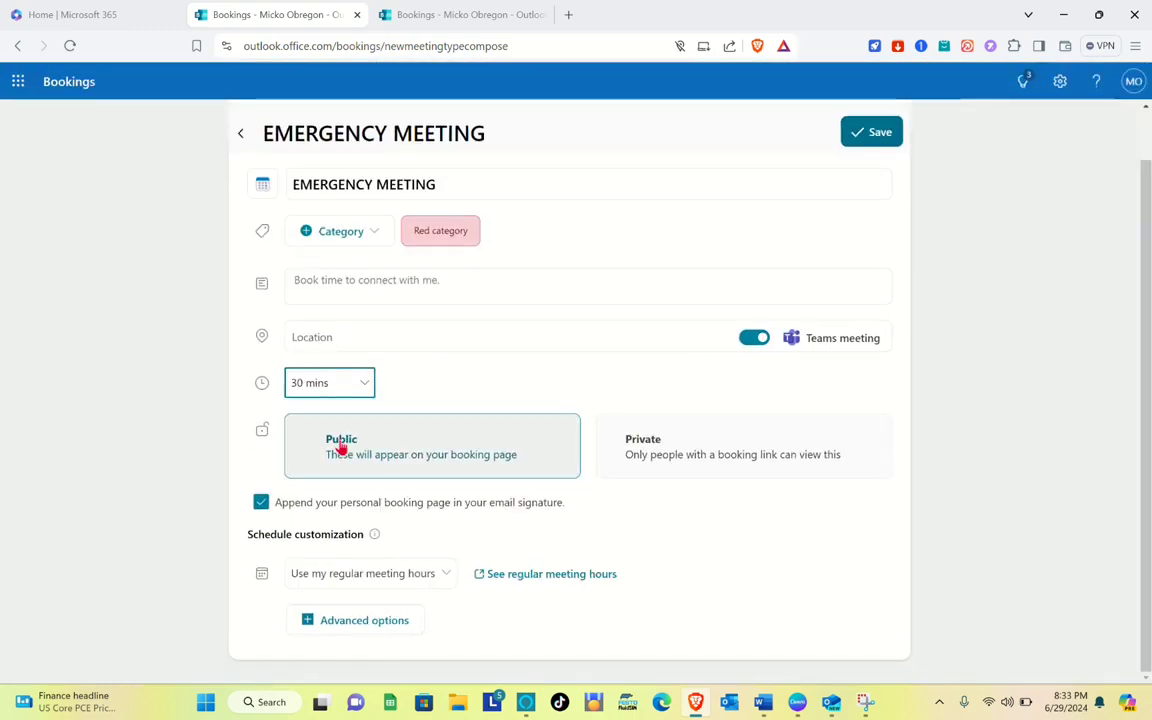
click(340, 447)
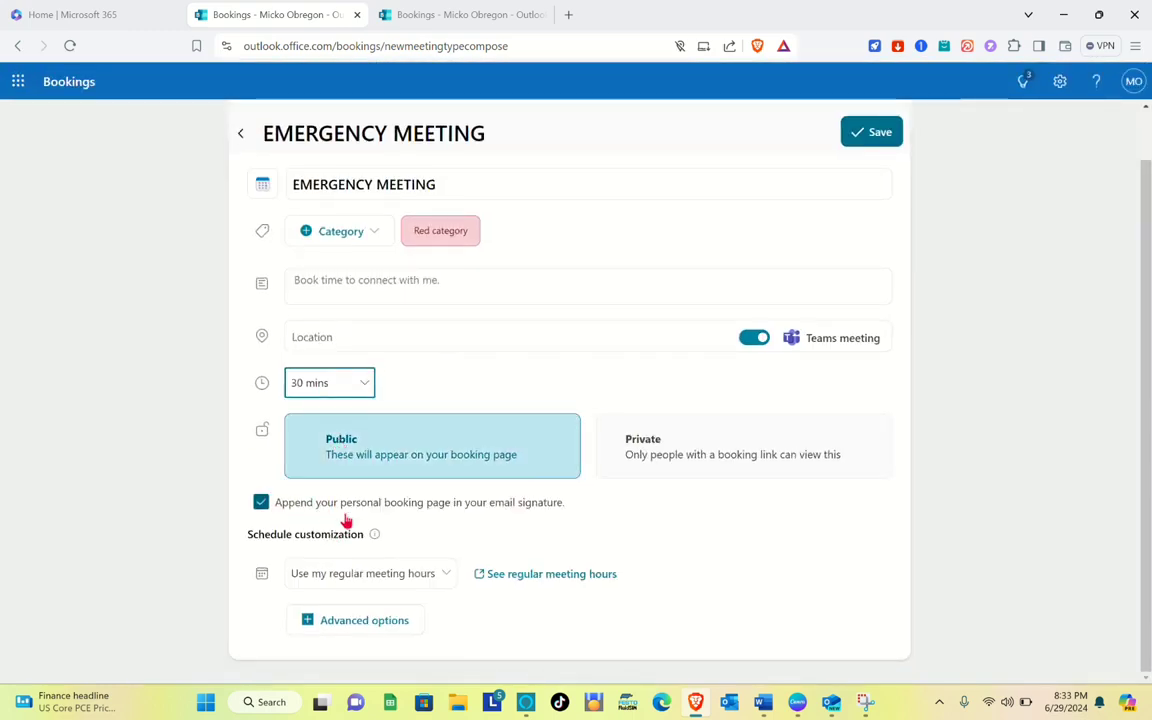
Toggle the option to append the booking page to the email signature off and back on
click(262, 506)
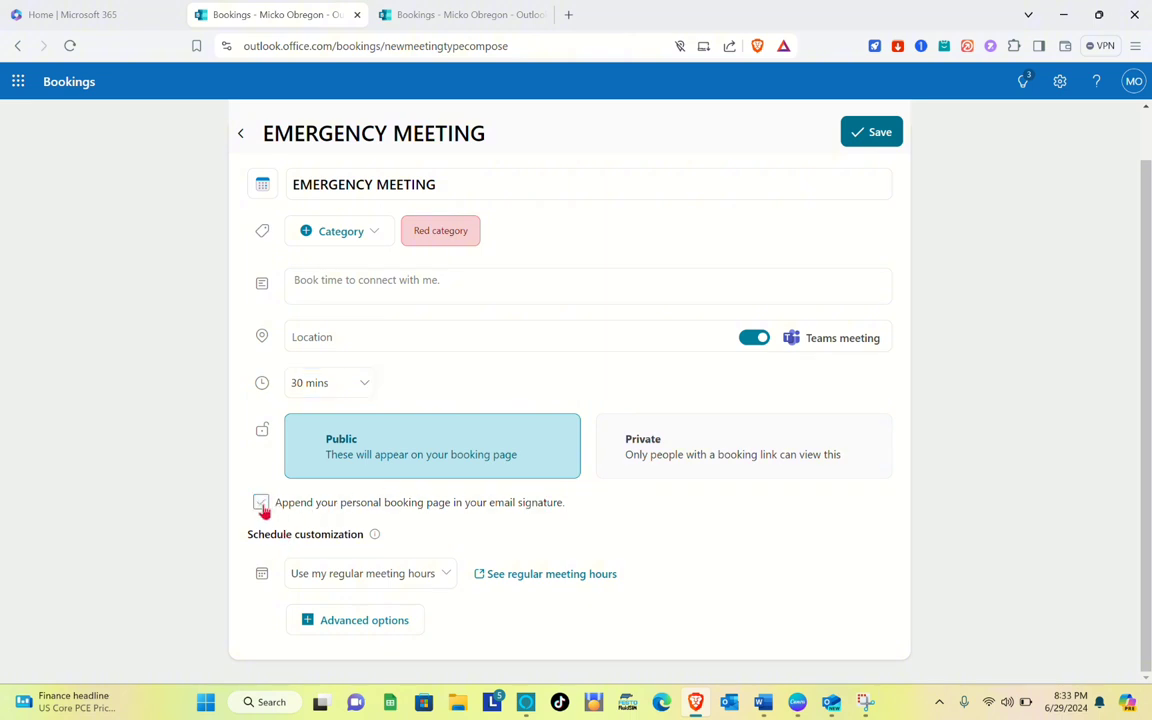
click(262, 506)
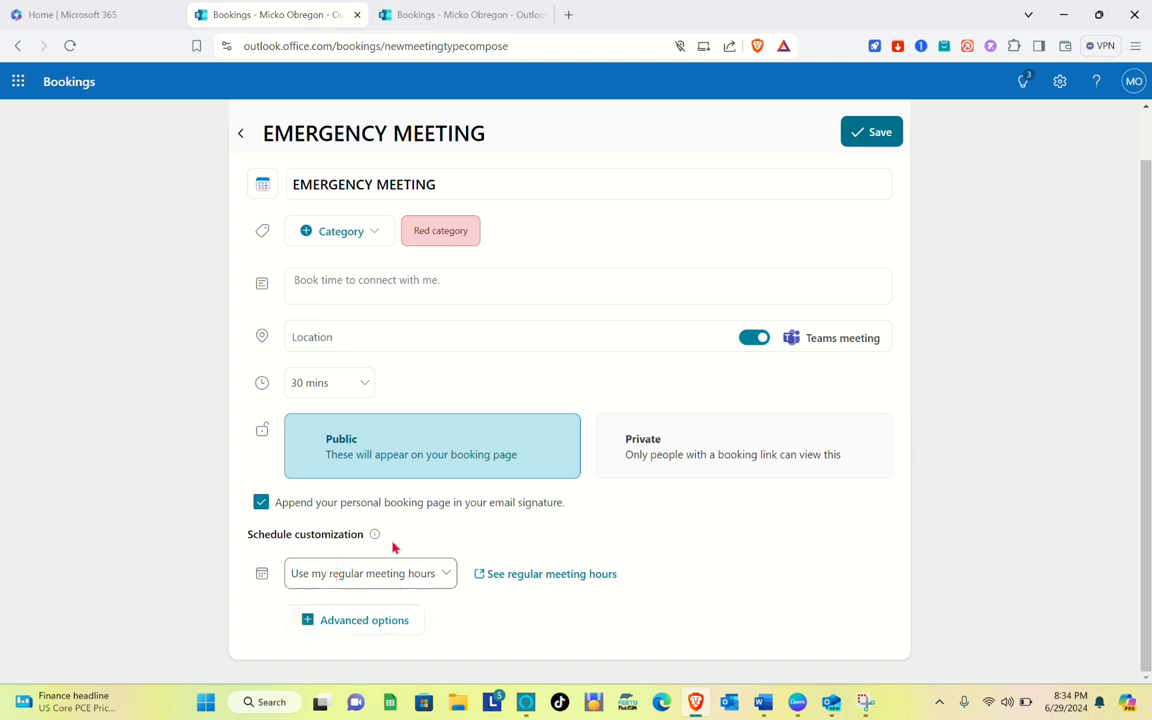
Switch the schedule customization to use custom availability hours
click(425, 580)
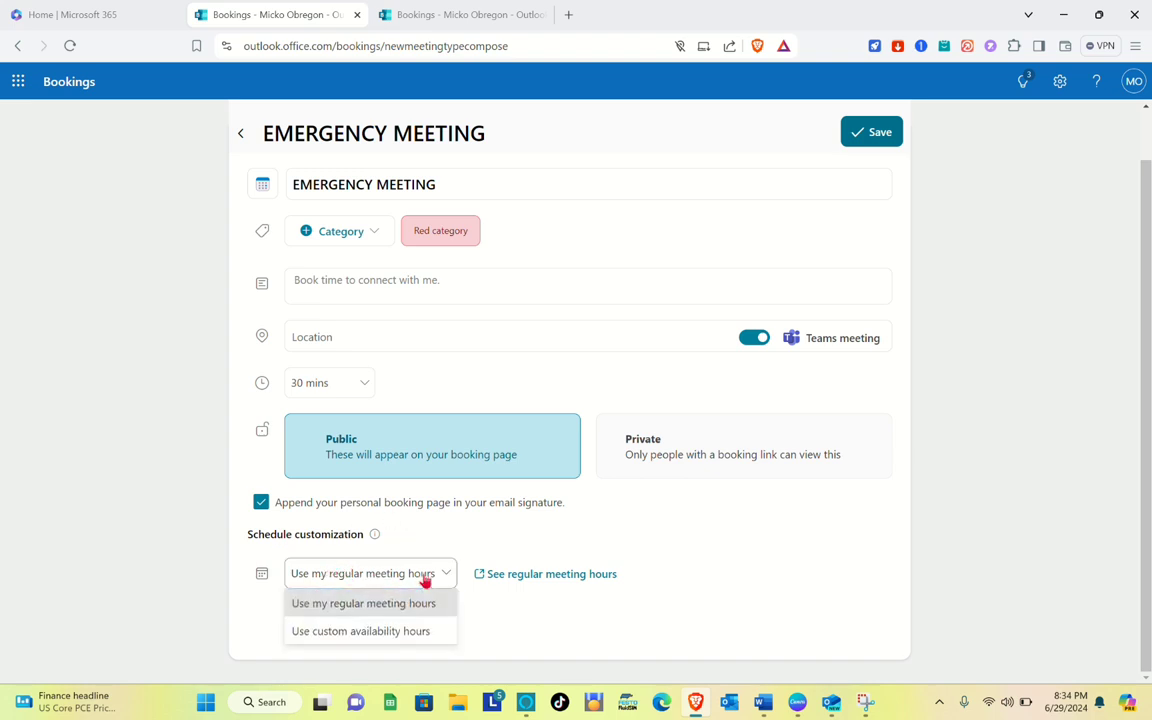
click(350, 631)
scroll(374, 596, down, 3)
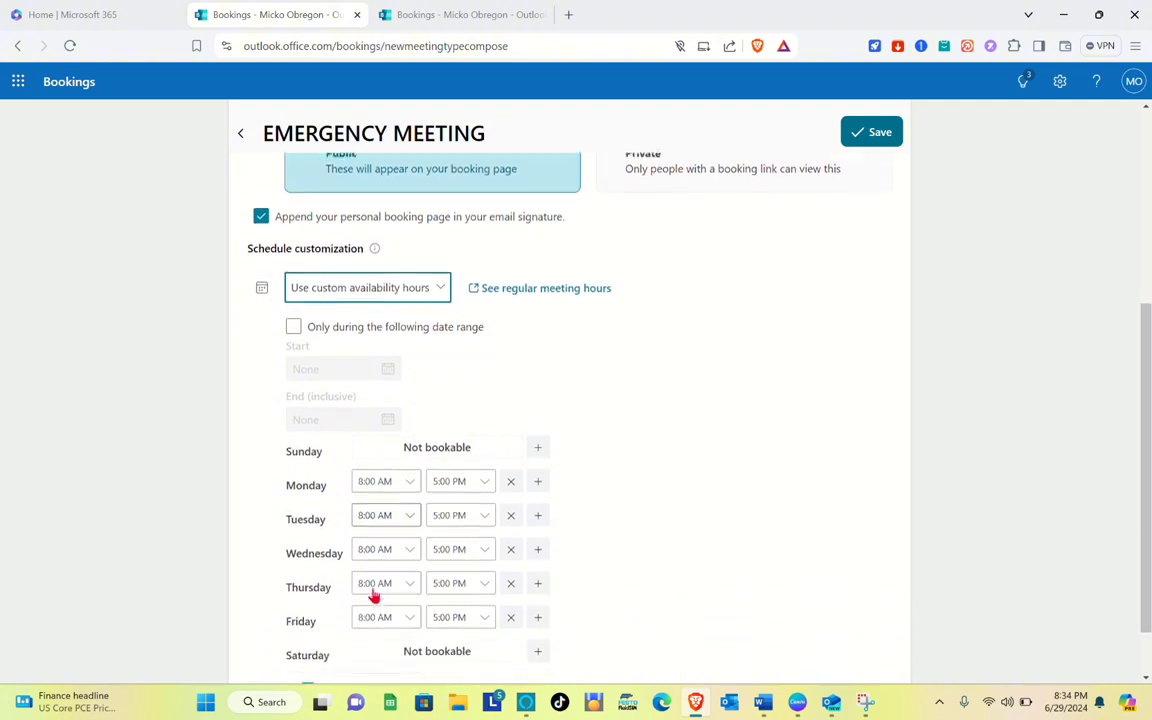
scroll(411, 329, up, 1)
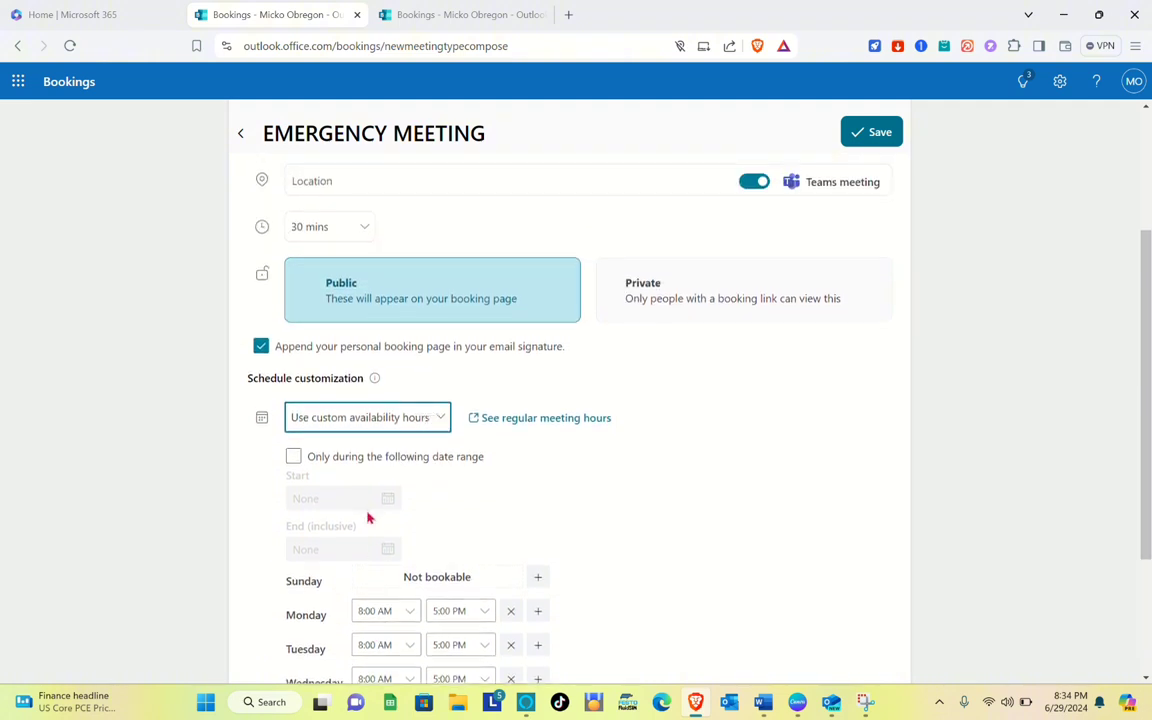
scroll(368, 517, down, 3)
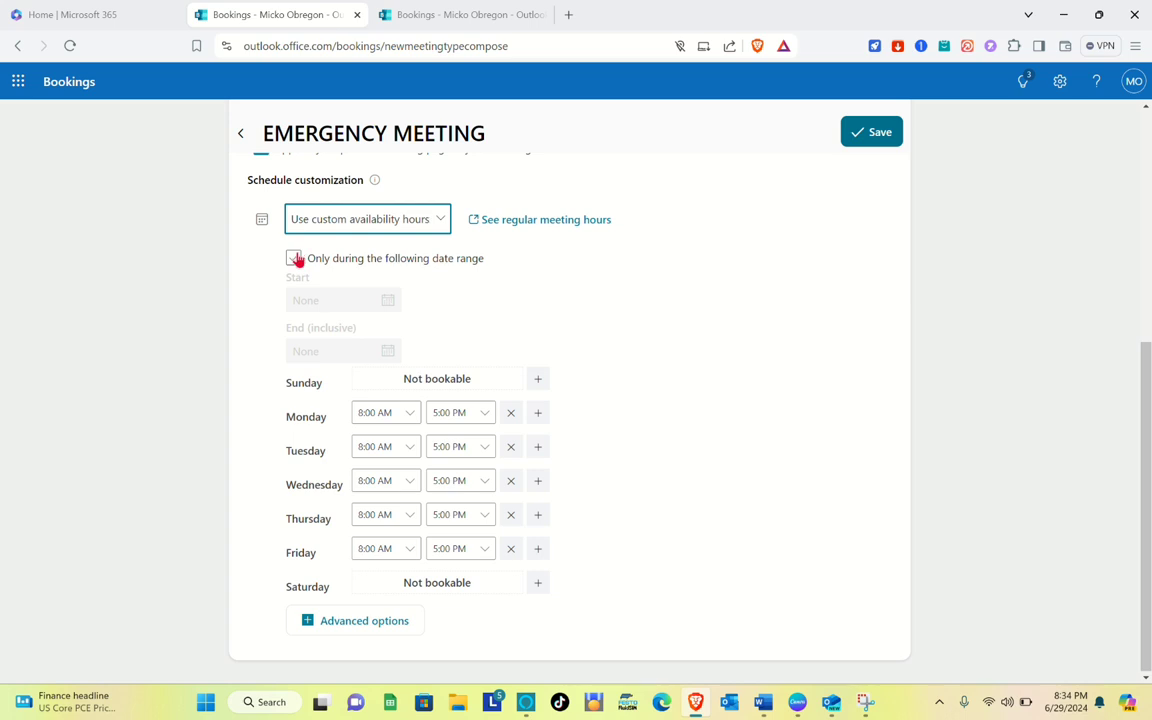
Restrict availability to a date range starting 6/30/2024 and ending 6/30/2024
click(294, 258)
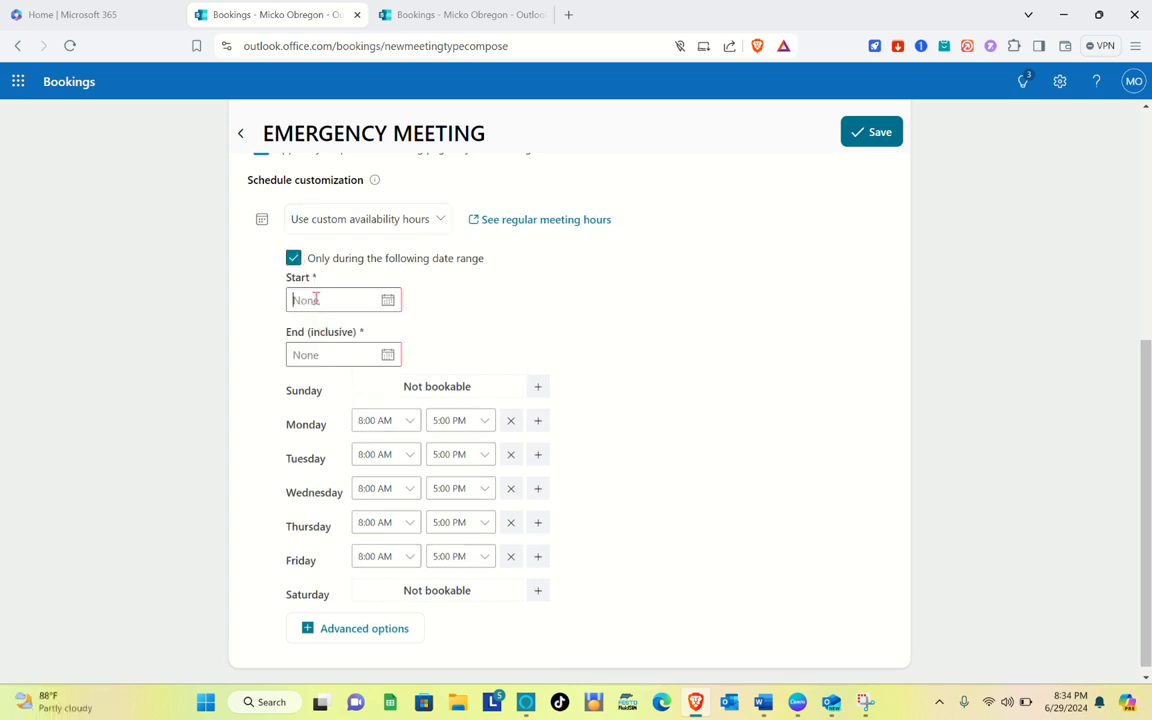
click(315, 299)
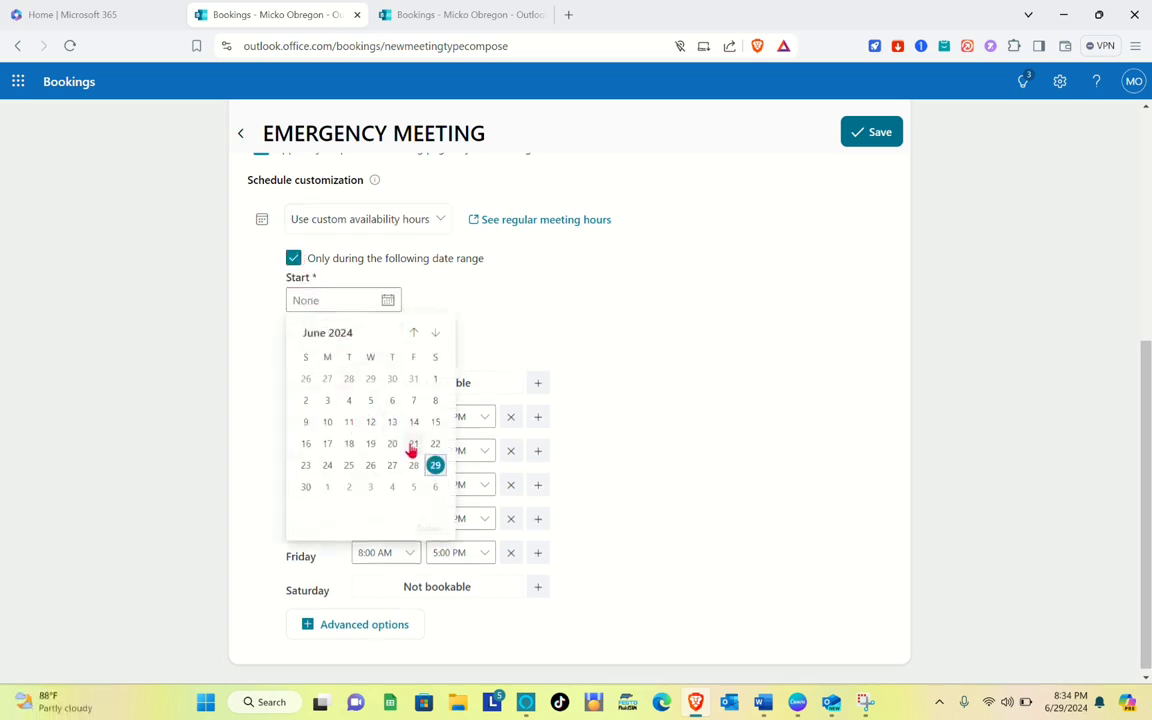
click(306, 487)
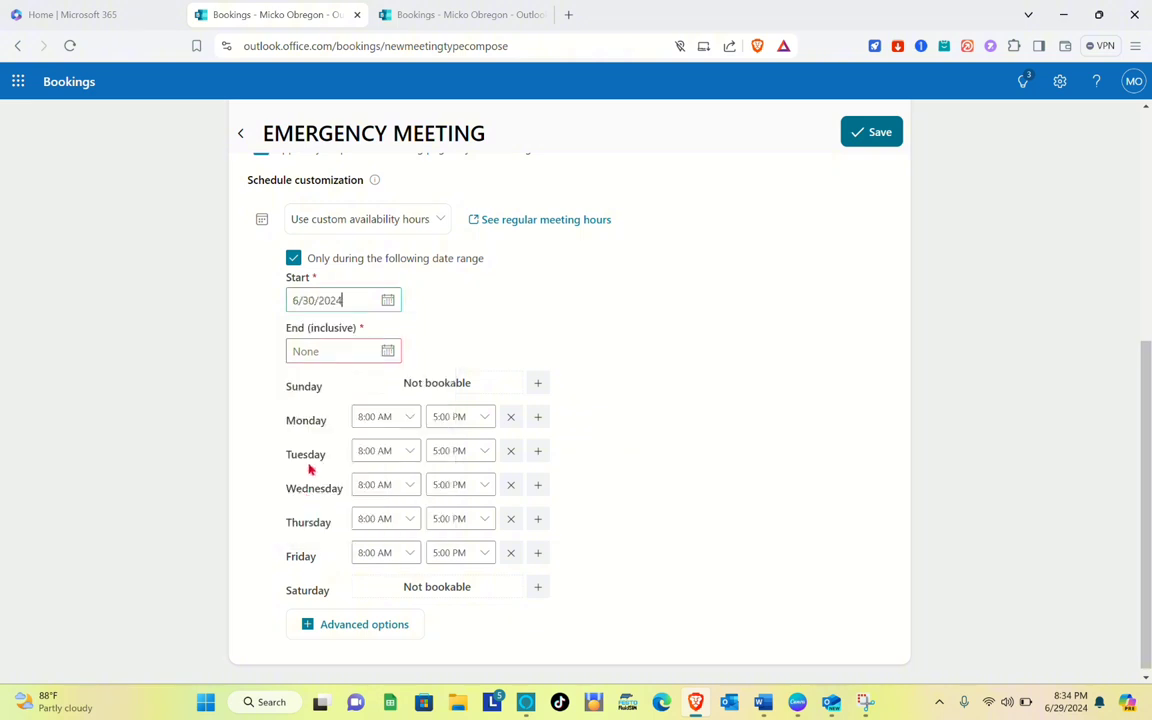
click(323, 342)
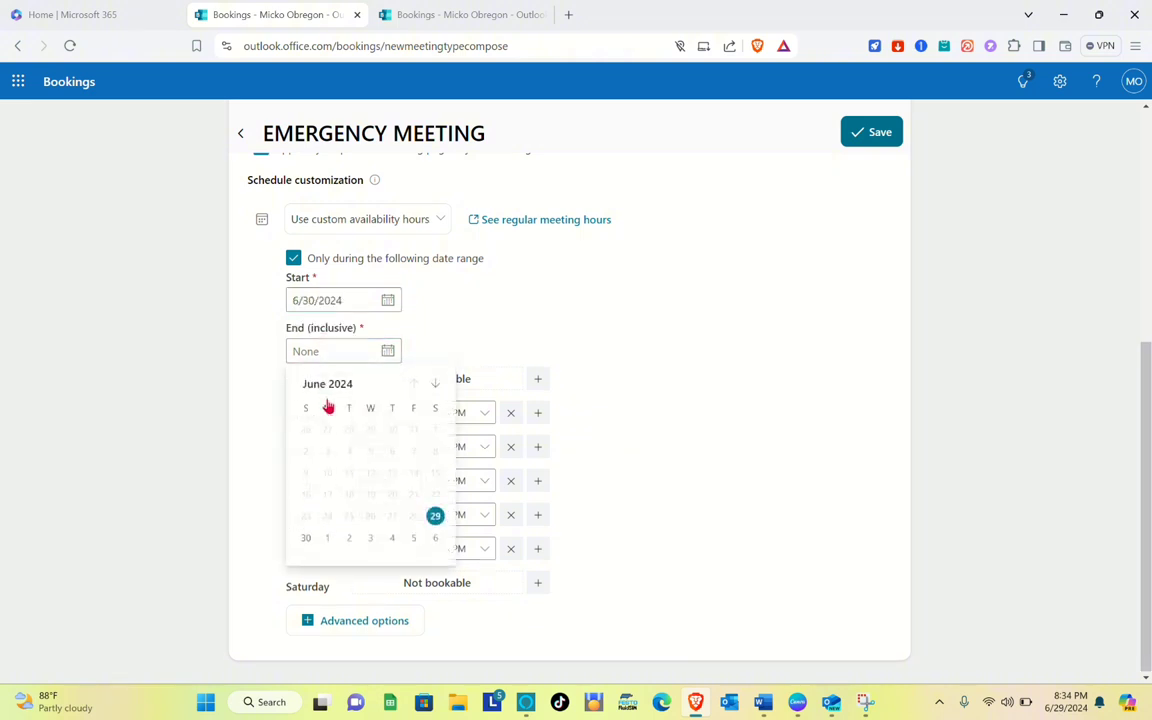
click(305, 542)
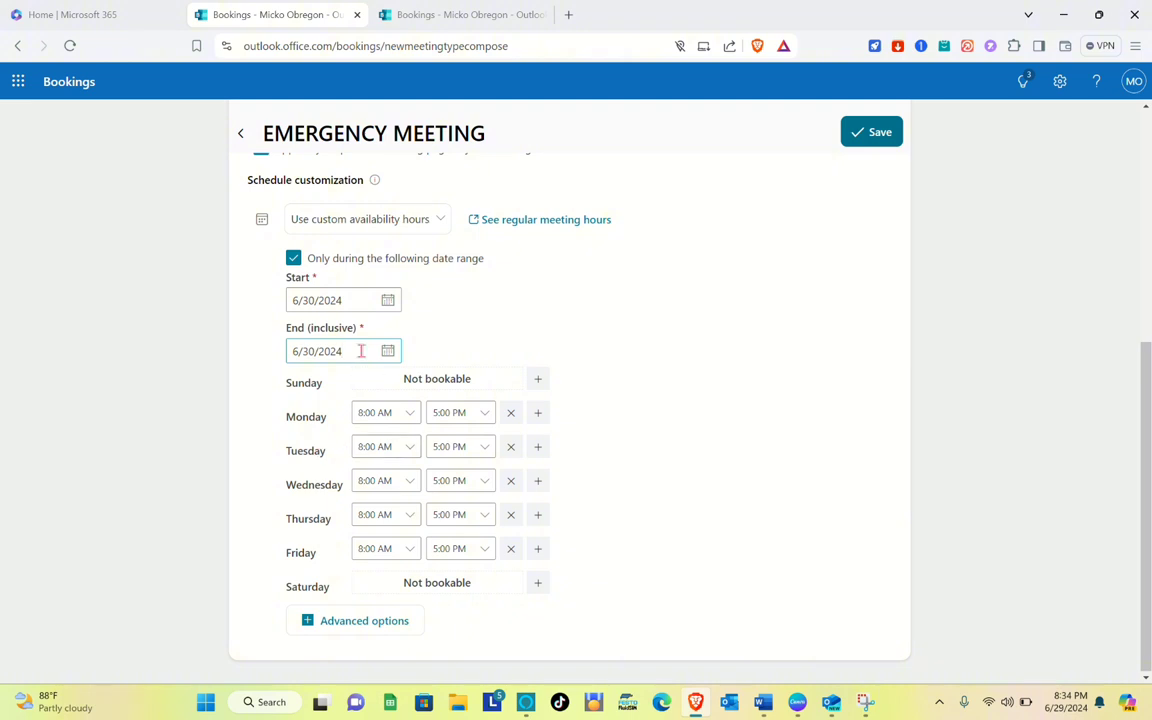
Switch the schedule customization back to regular meeting hours and save the meeting type
scroll(360, 350, up, 1)
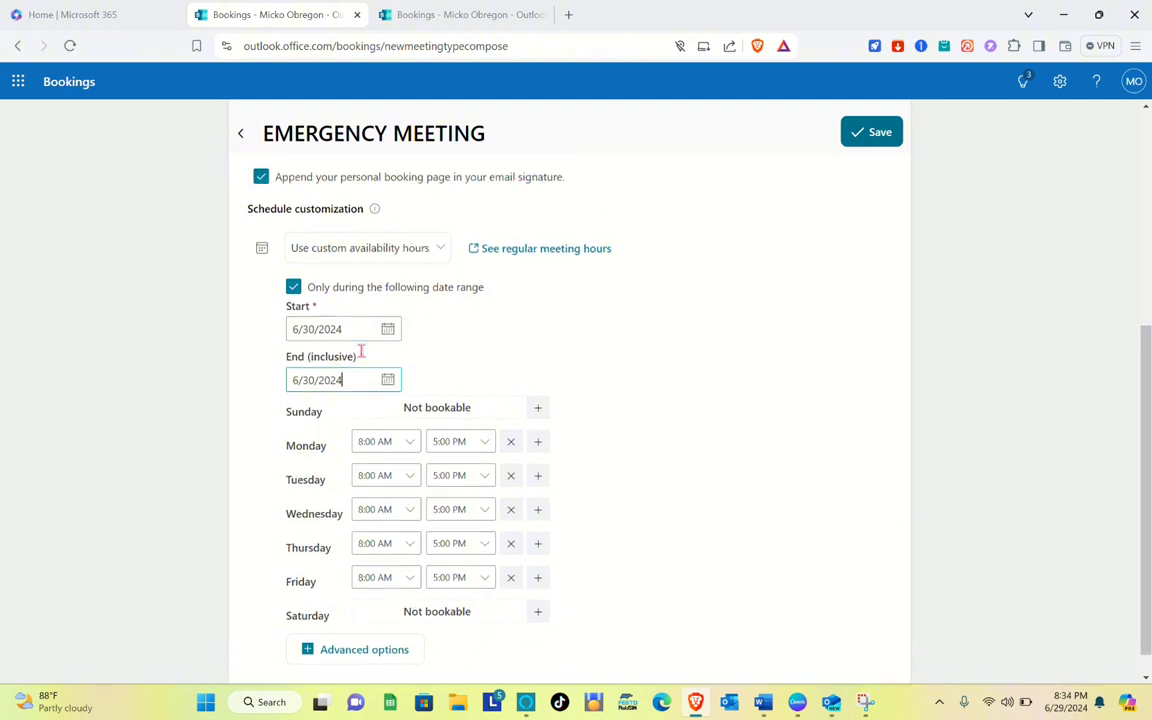
click(416, 252)
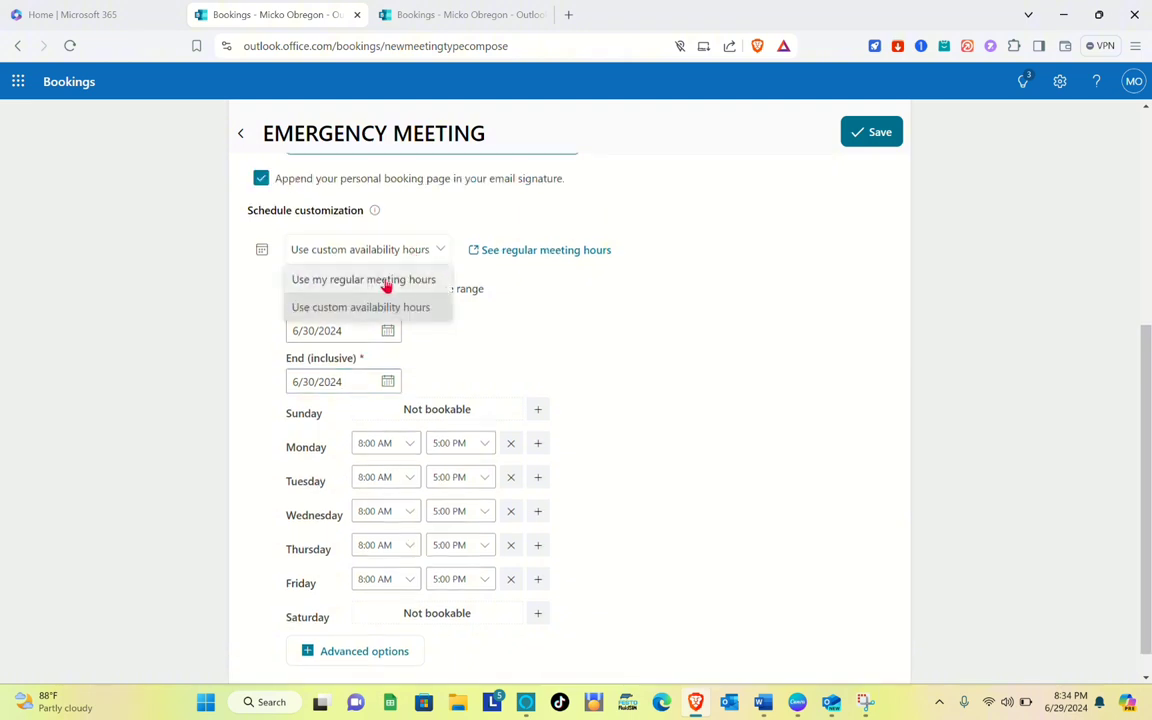
click(386, 282)
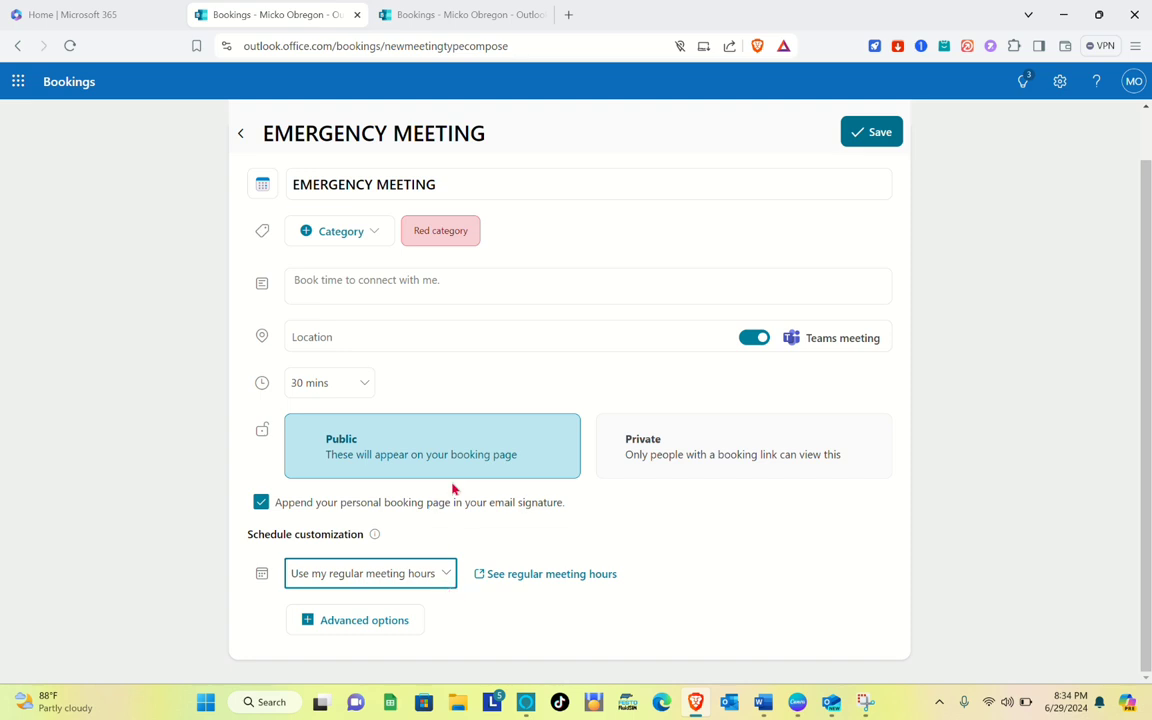
click(866, 150)
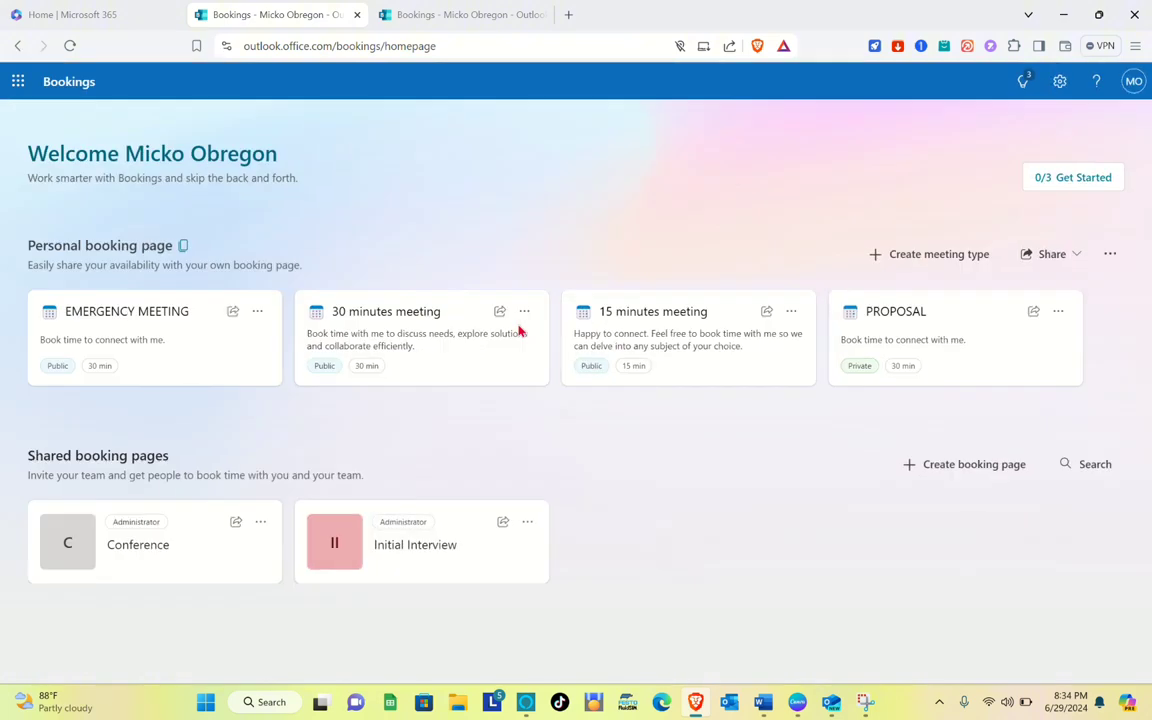
Open the EMERGENCY MEETING meeting type and review its saved settings
click(185, 345)
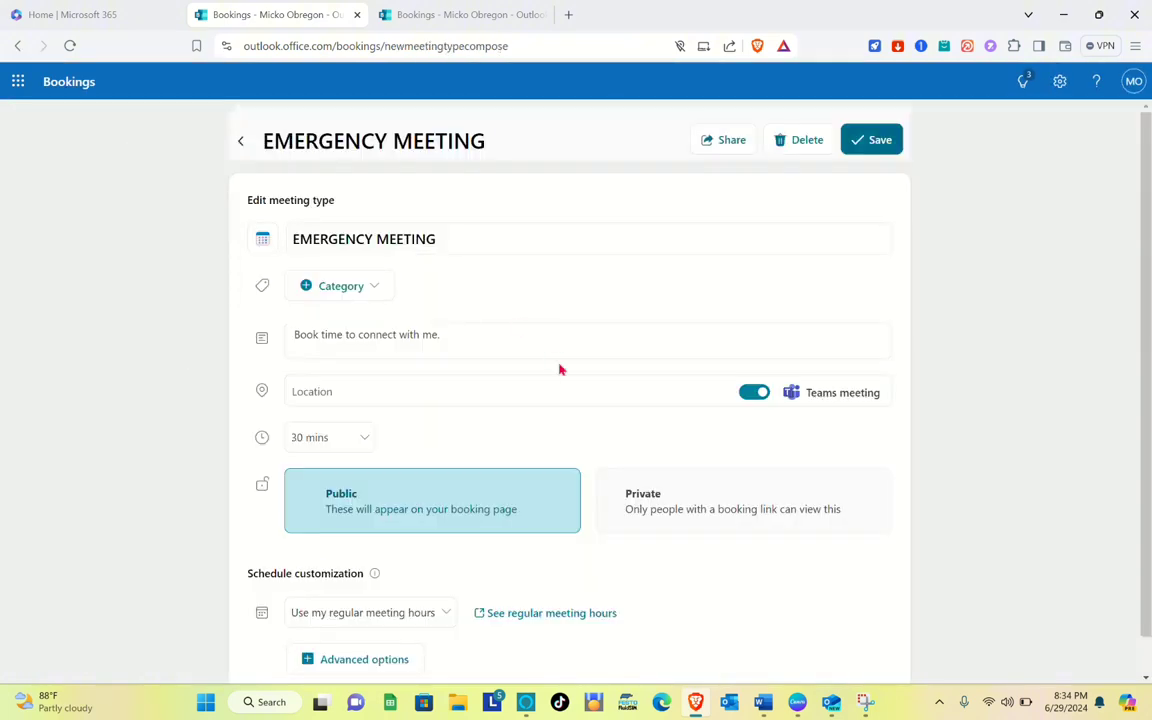
scroll(560, 370, down, 1)
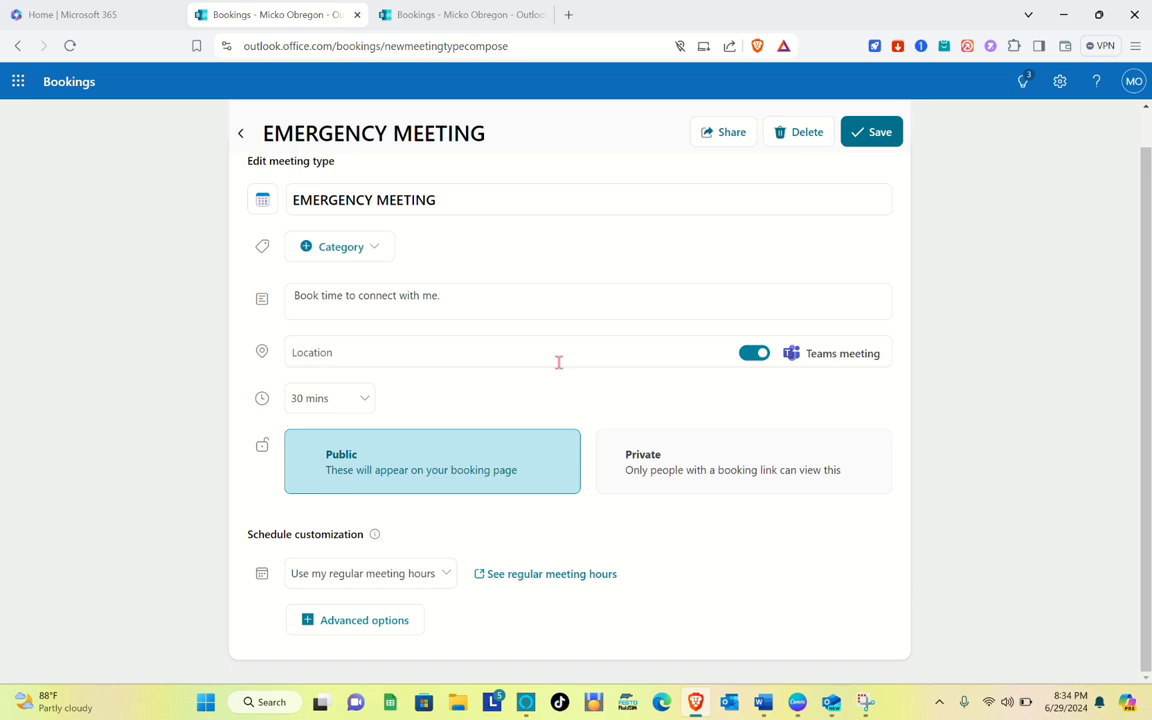
scroll(559, 362, up, 1)
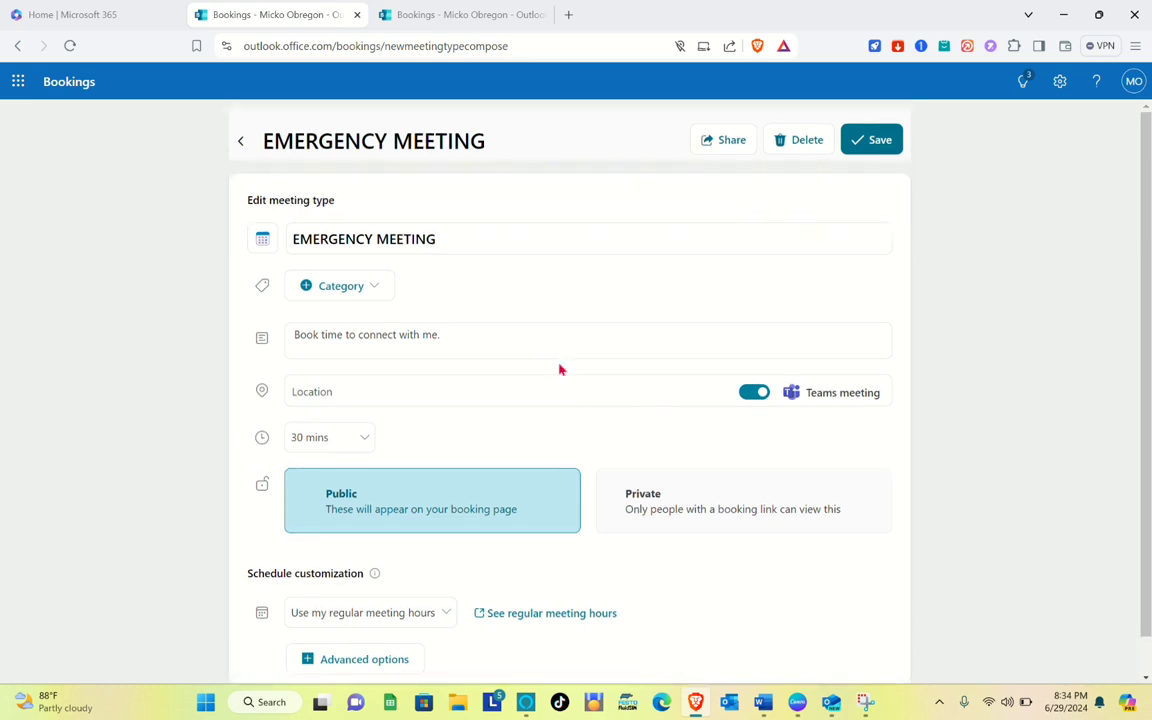
scroll(560, 370, down, 1)
scroll(559, 364, up, 1)
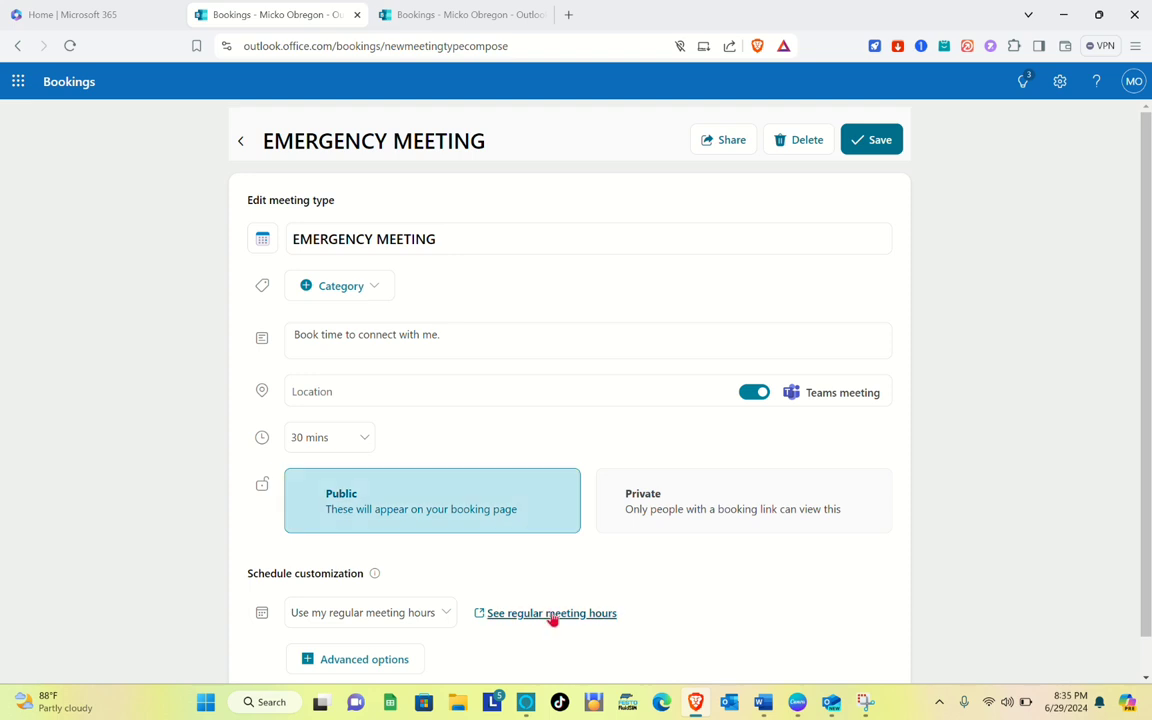
Search the Microsoft Store for outlook and open the Outlook for Windows app page
click(425, 703)
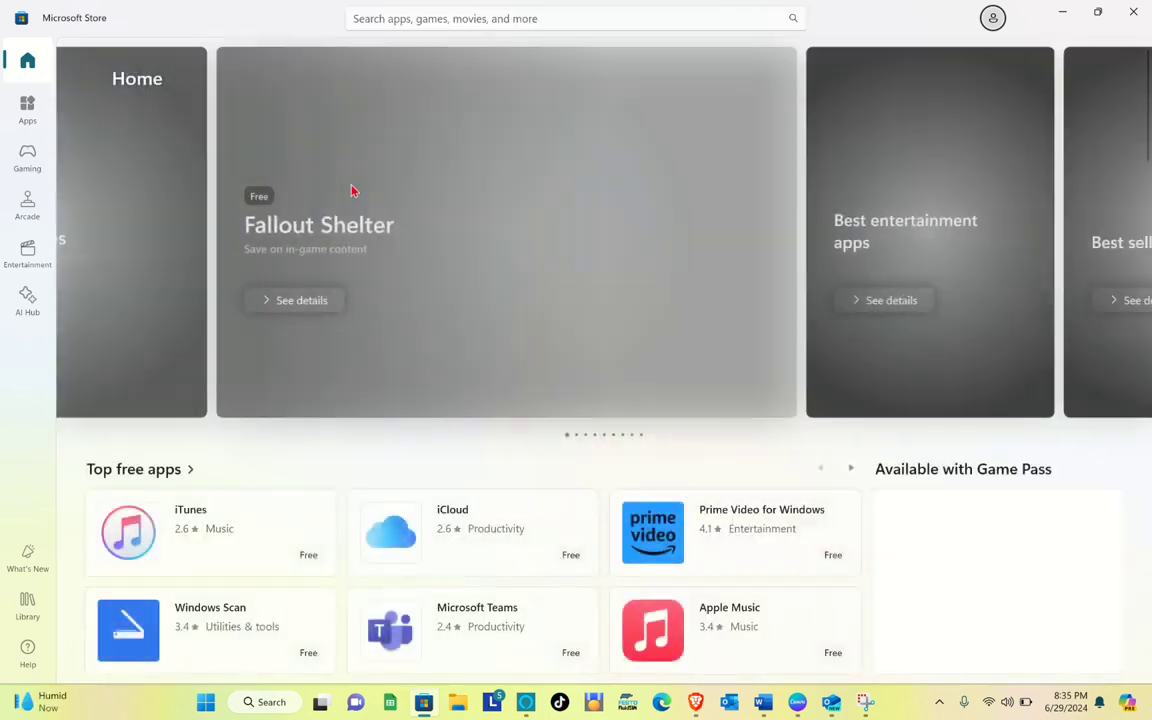
click(392, 17)
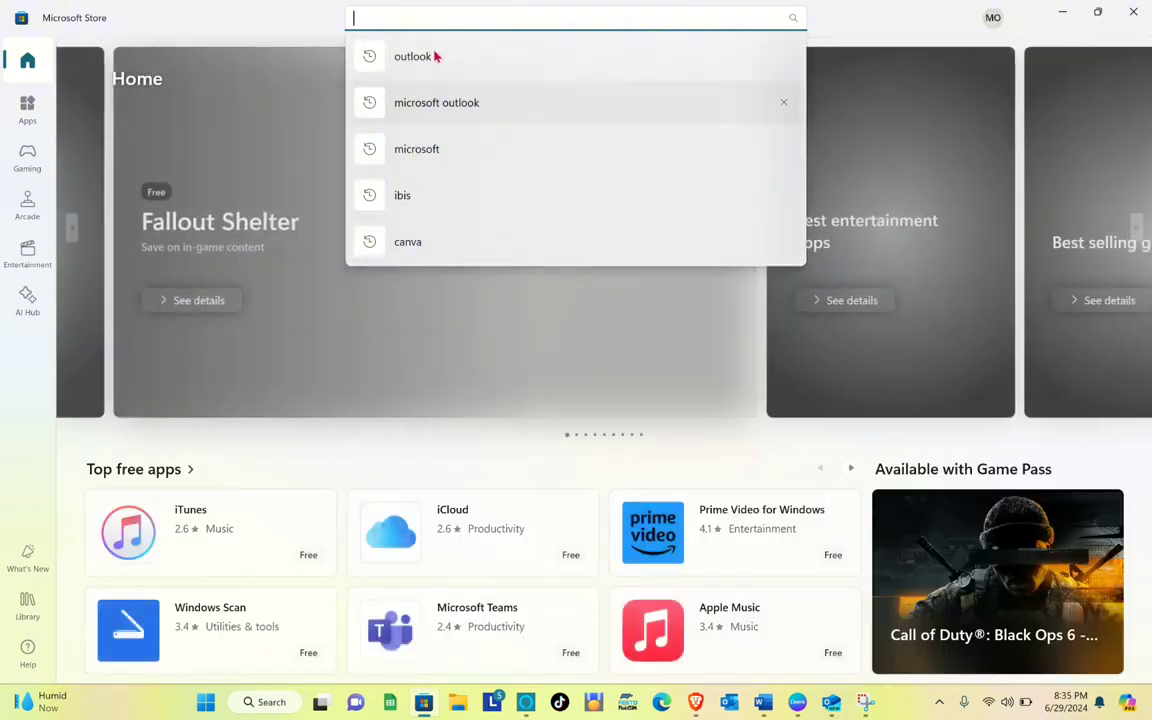
click(434, 56)
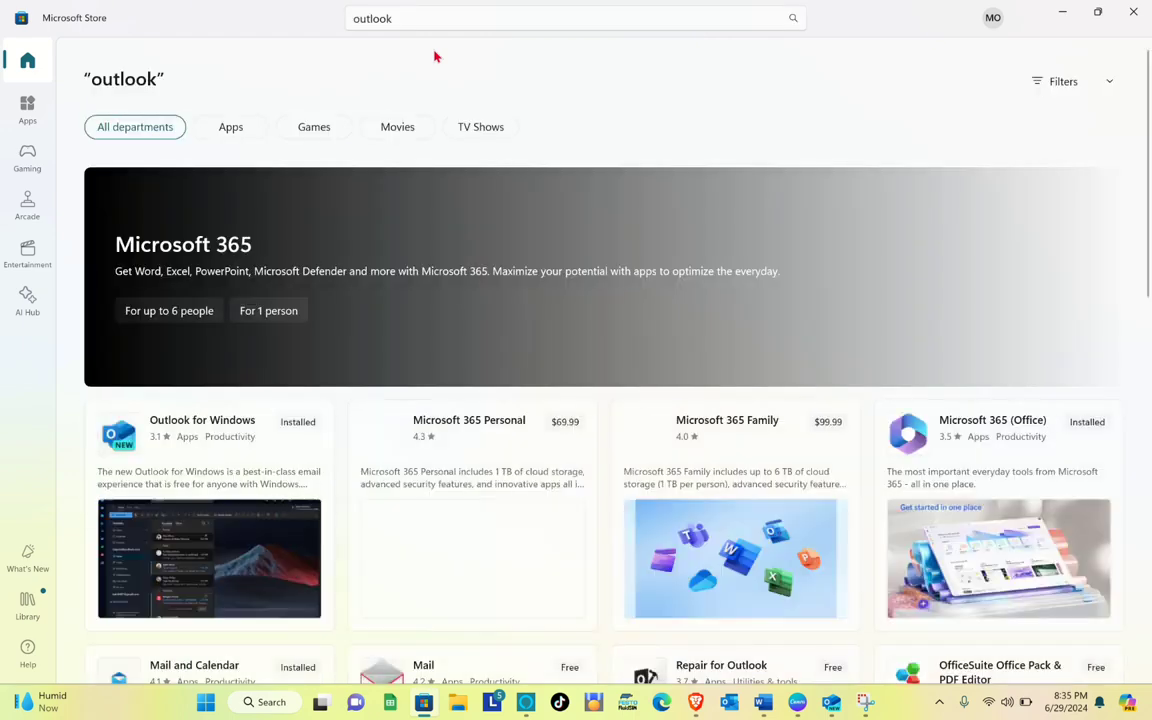
mouse_move(255, 457)
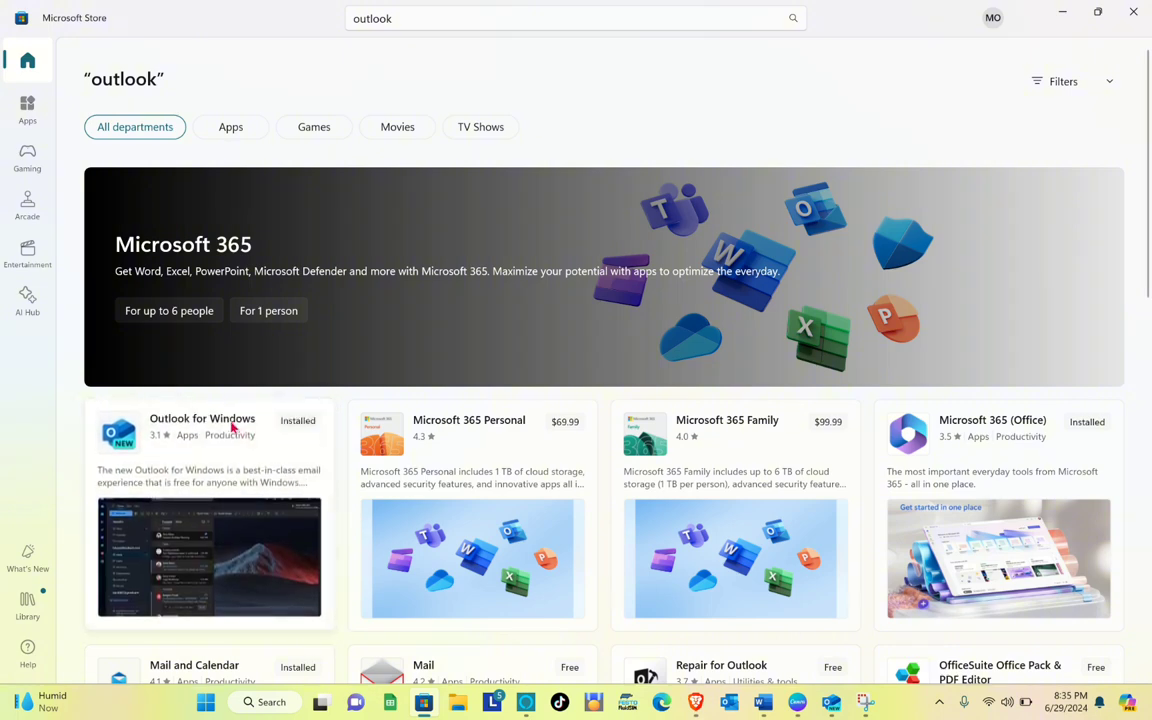
click(183, 558)
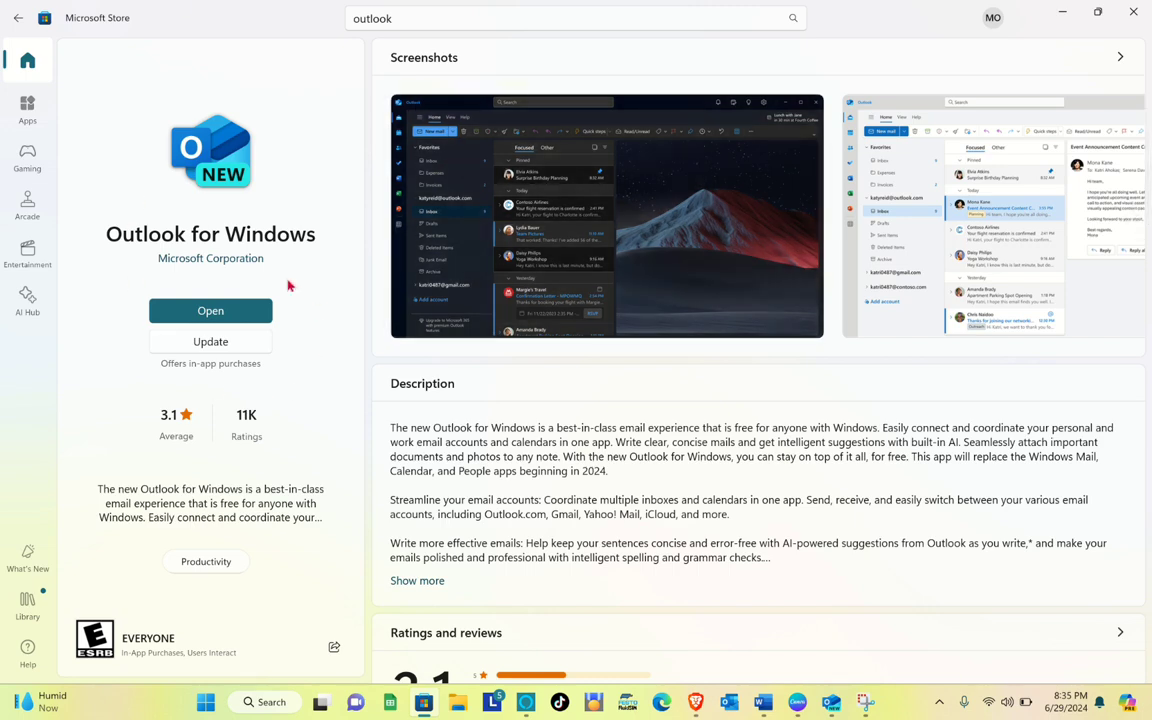
Launch Outlook for Windows from the Store and maximize its window
click(211, 318)
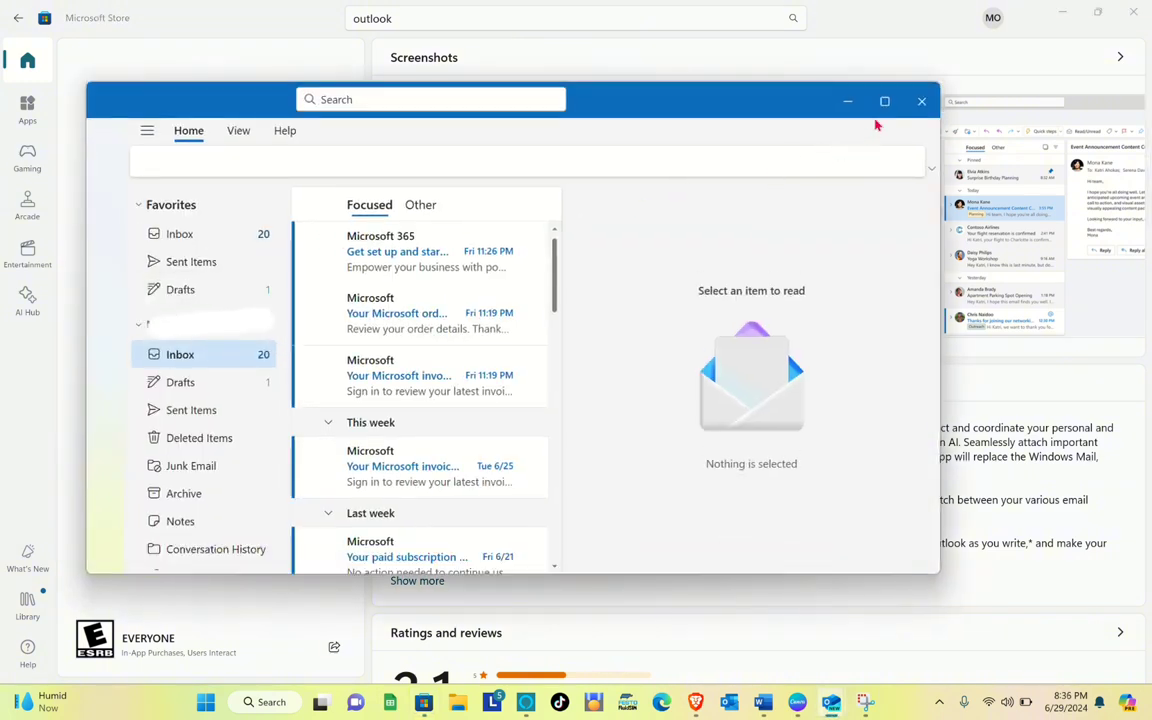
mouse_move(886, 106)
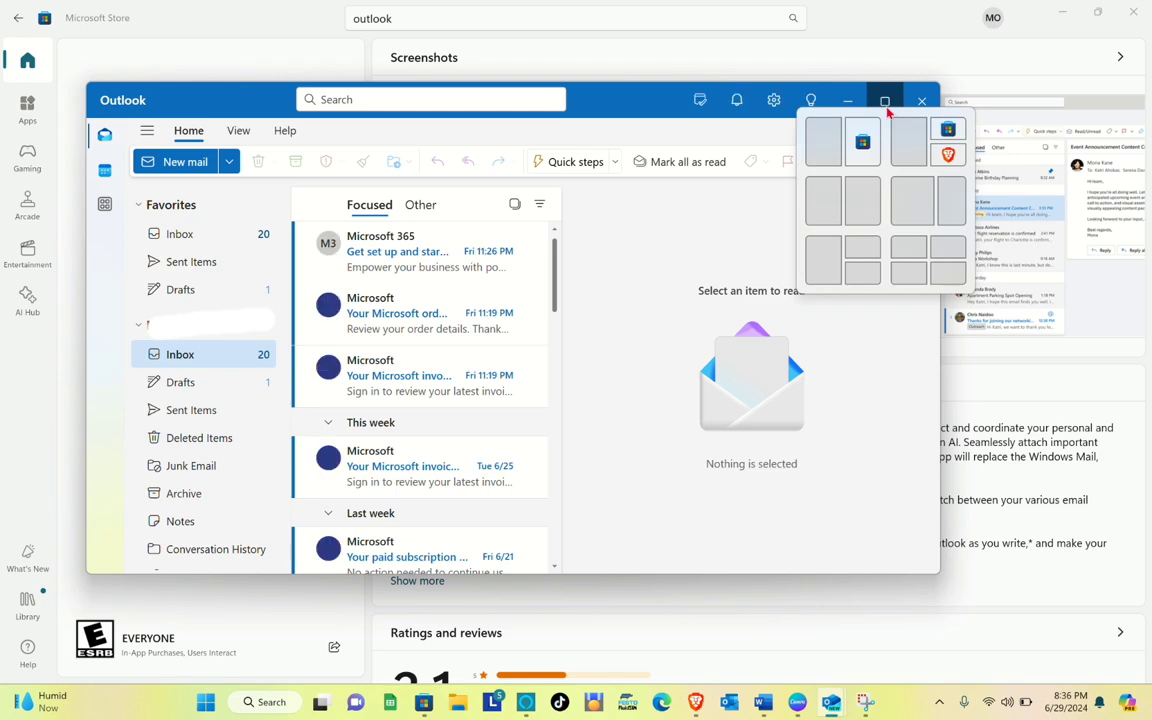
click(884, 103)
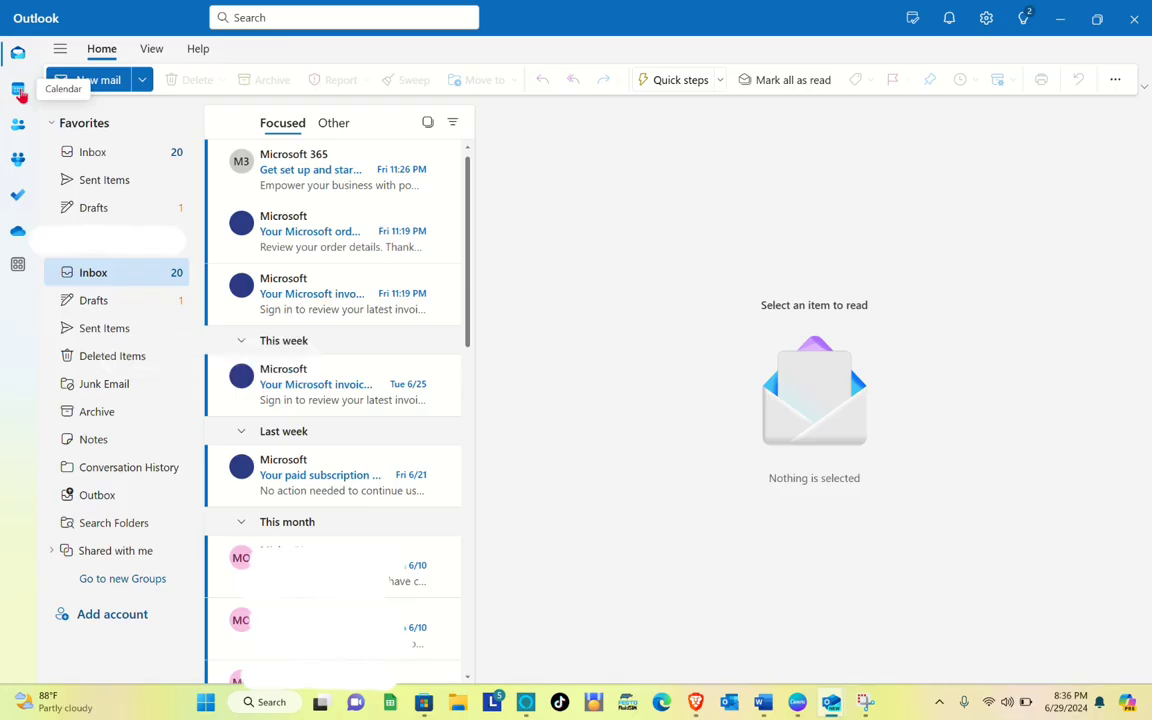
Switch to the calendar and dismiss the shared calendar notifications tip
click(19, 92)
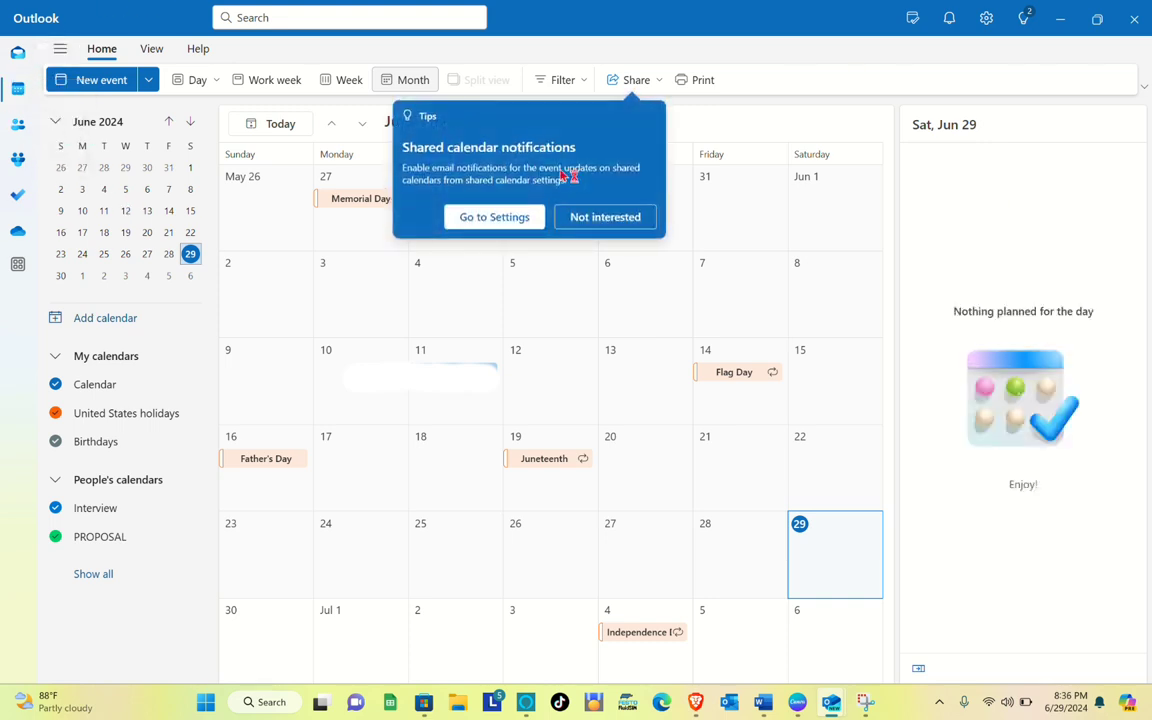
click(593, 219)
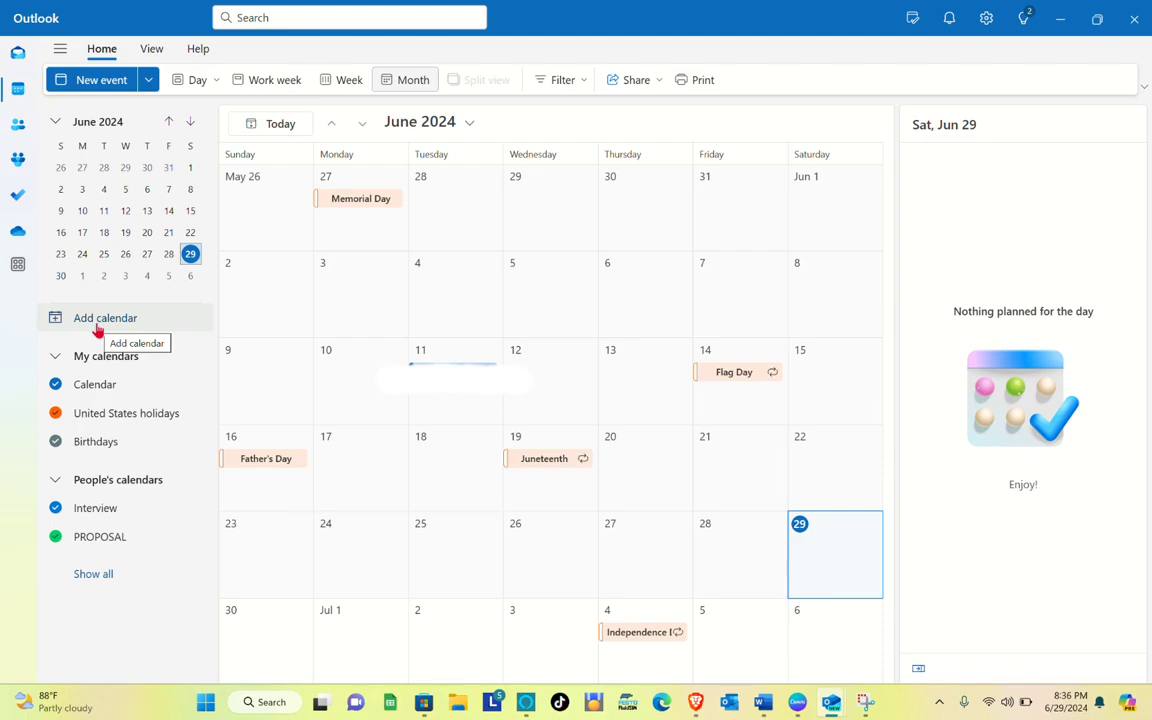
Open Add calendar from directory and choose the account to search from
click(97, 325)
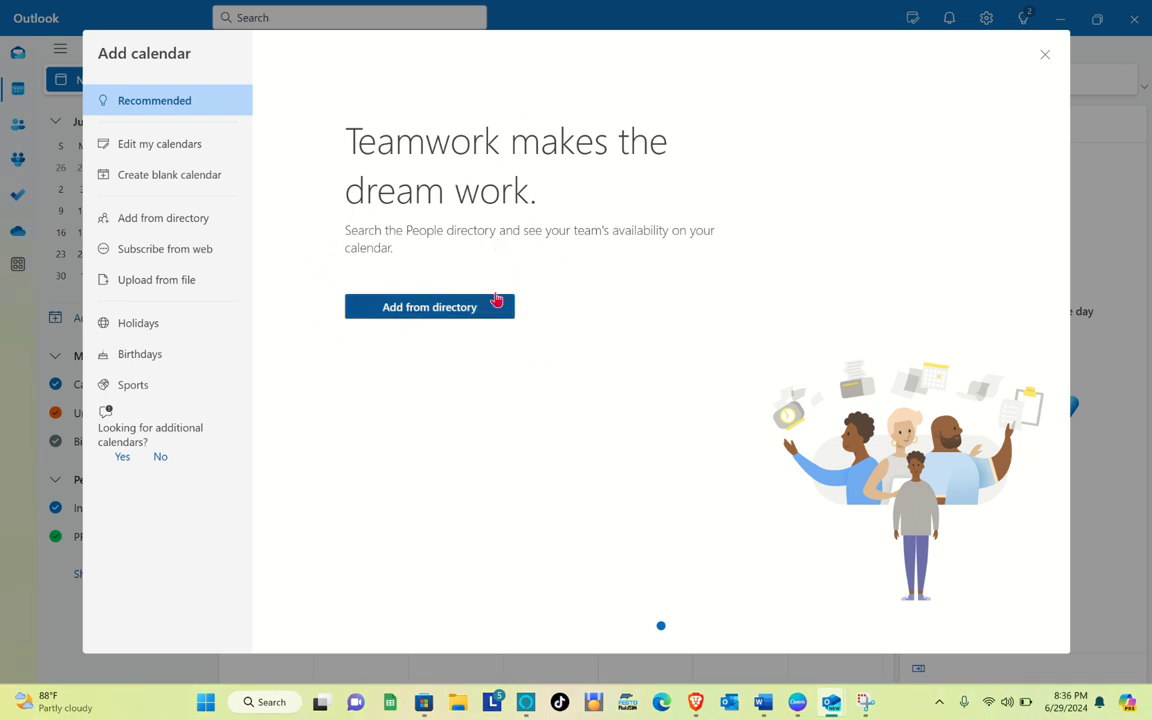
click(397, 317)
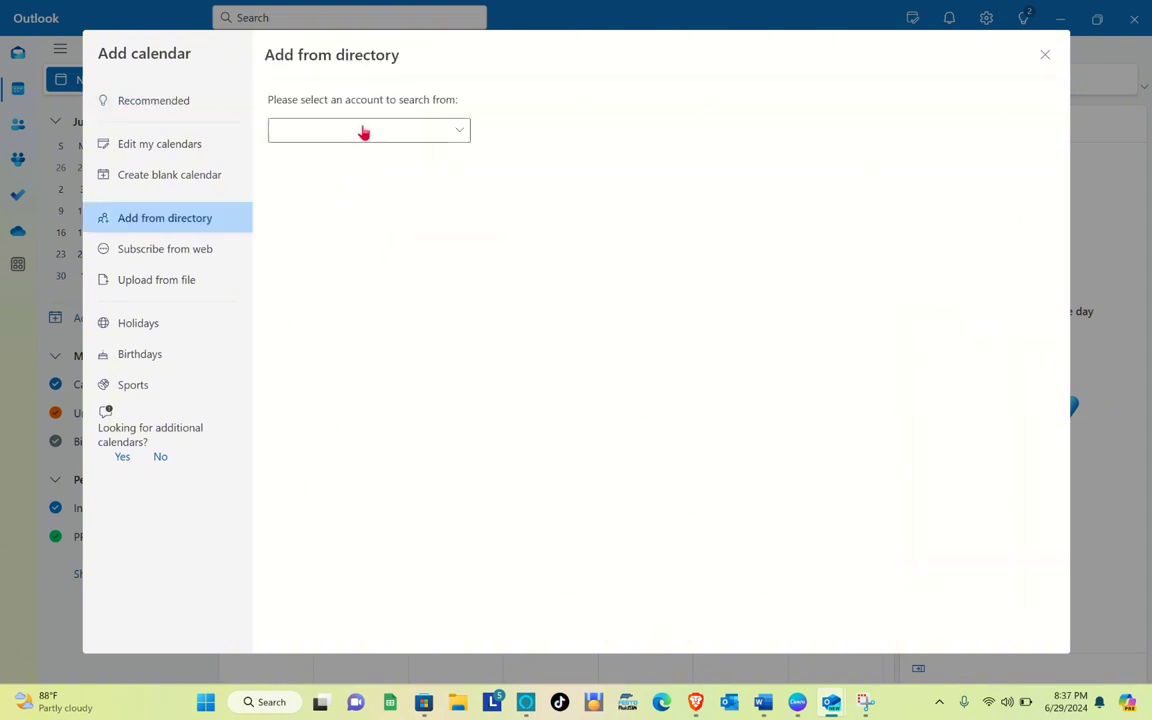
click(437, 131)
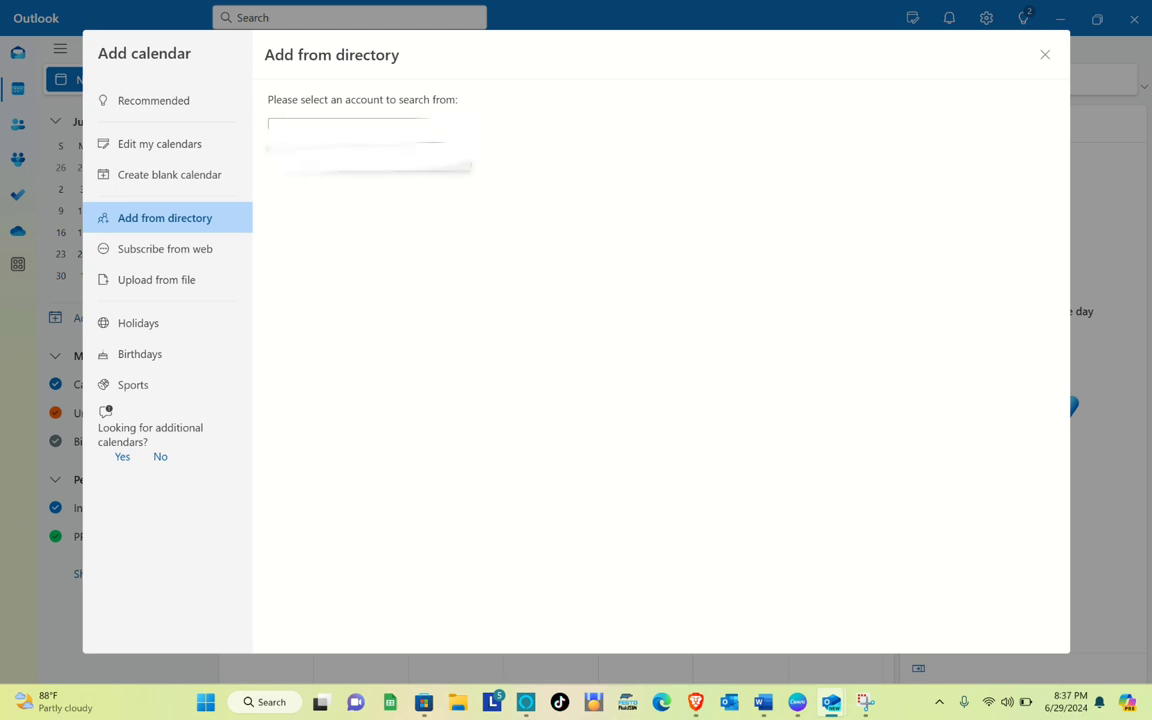
click(325, 156)
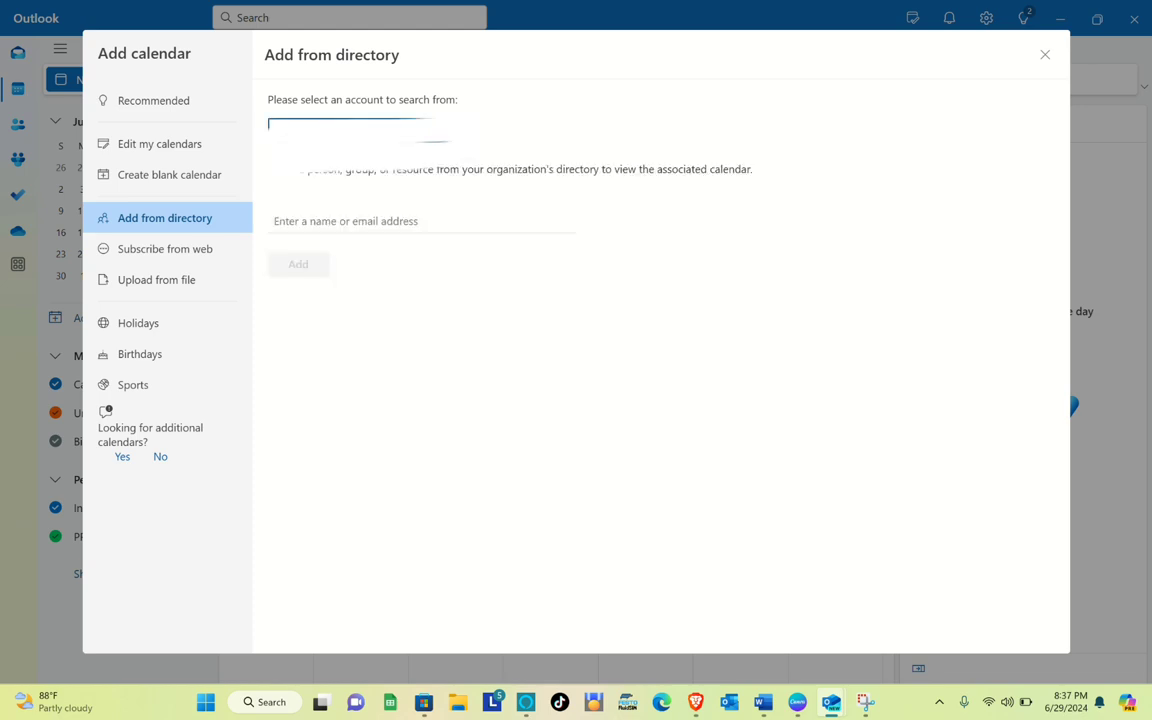
click(342, 227)
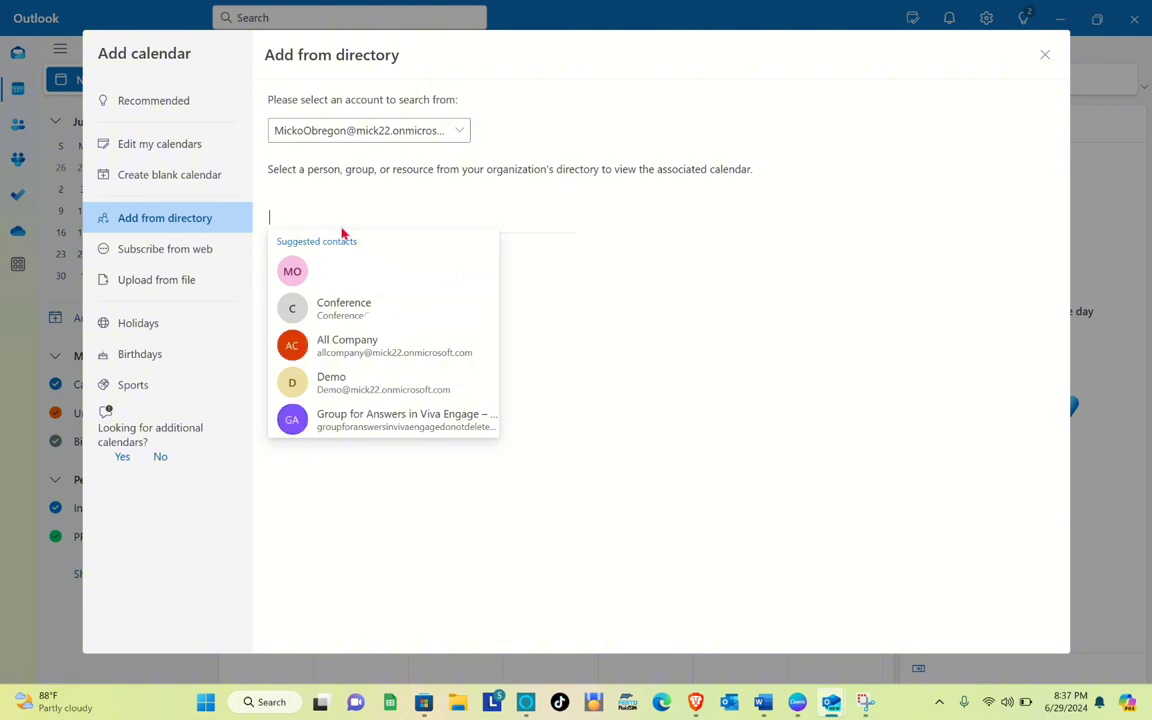
text(EMERGENCY)
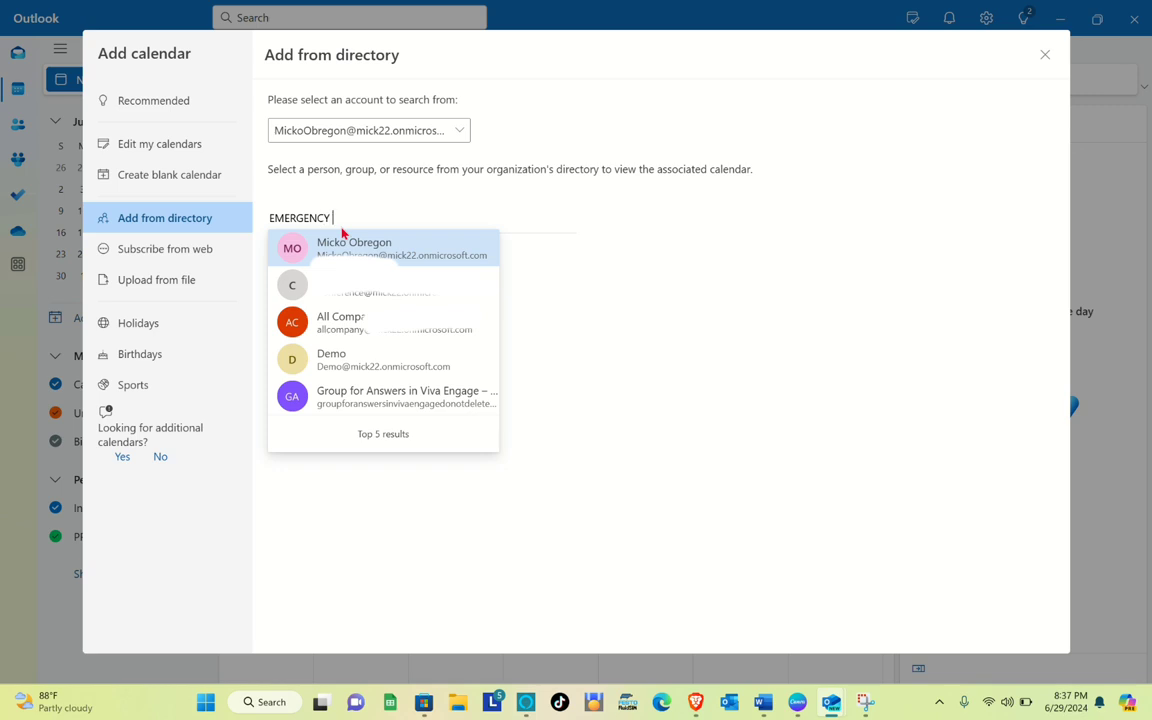
text( MEETING)
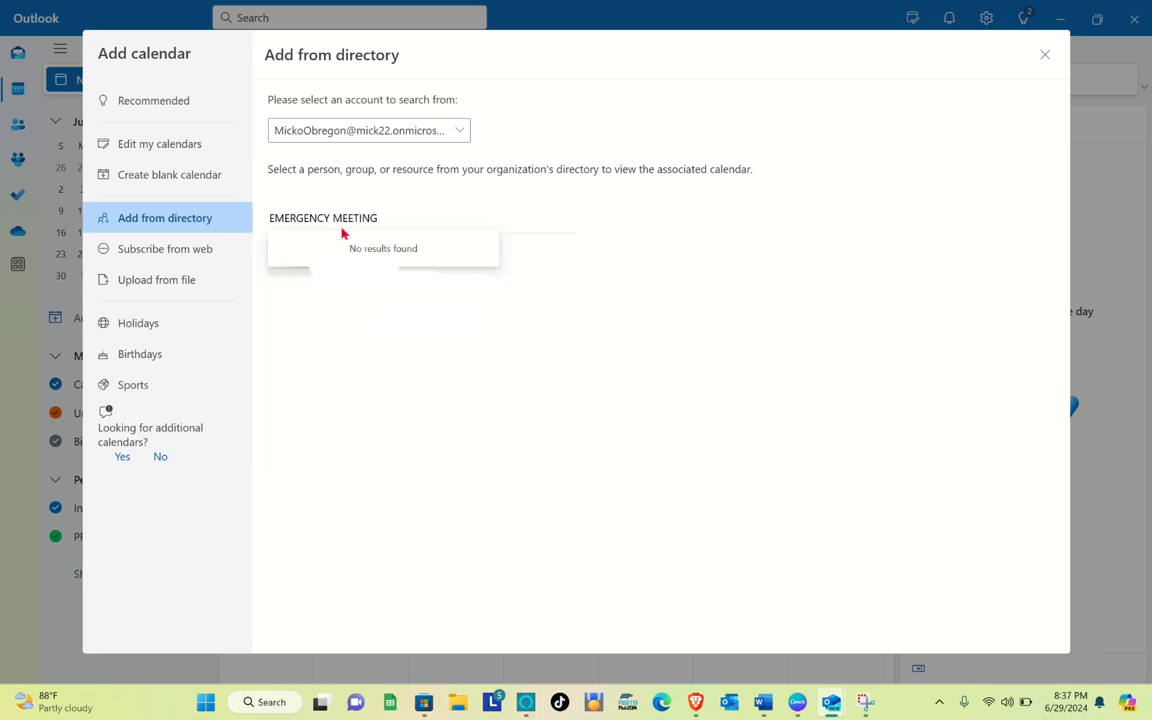
key(ctrl+a)
key(BackSpace)
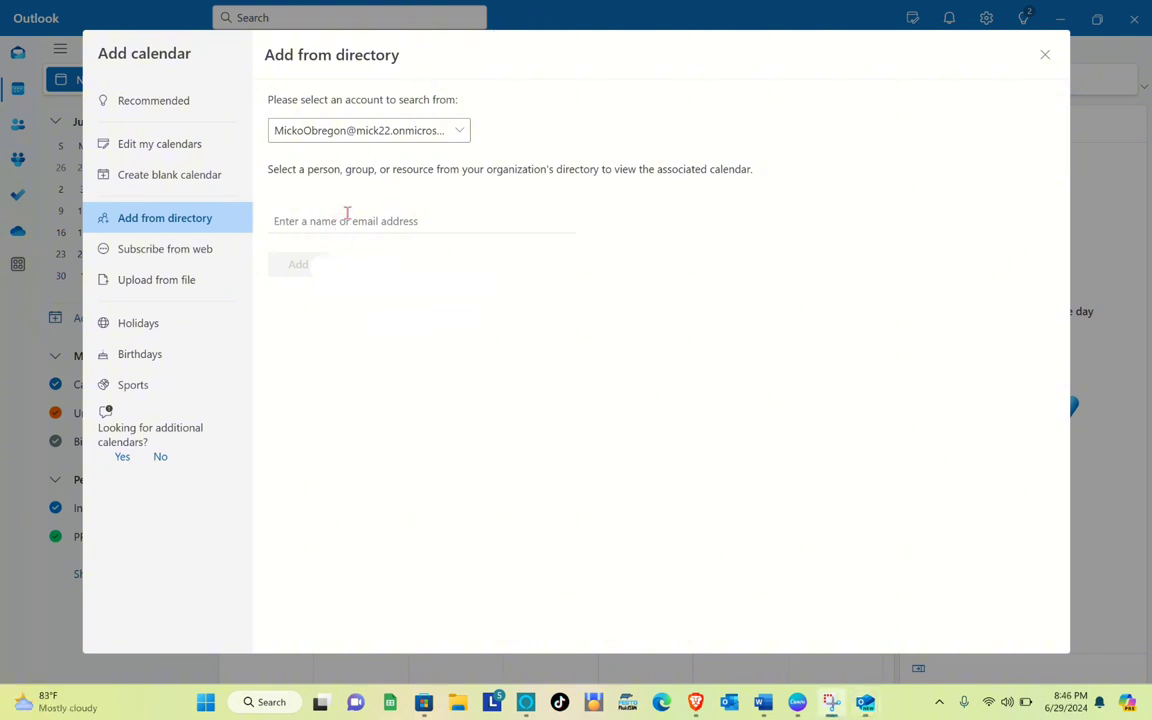
Search the directory for EMER and add the Emergency Meeting calendar to People's calendars
text(EMER)
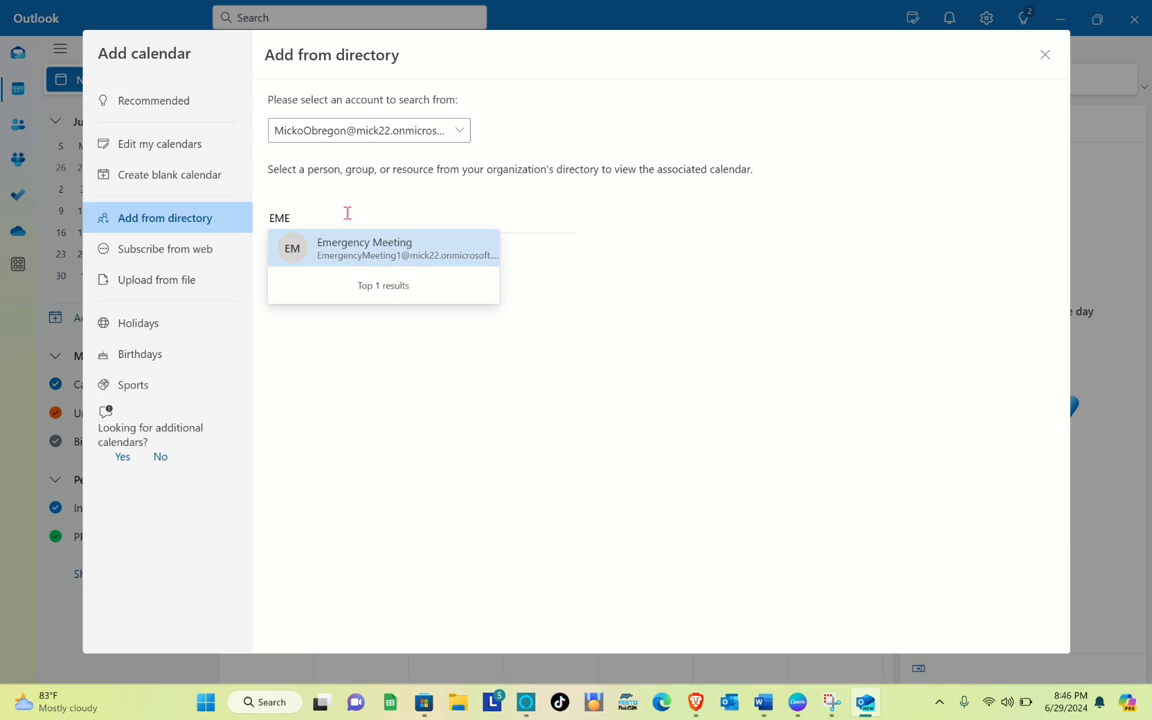
key(BackSpace)
key(BackSpace)
key(BackSpace)
text(EM)
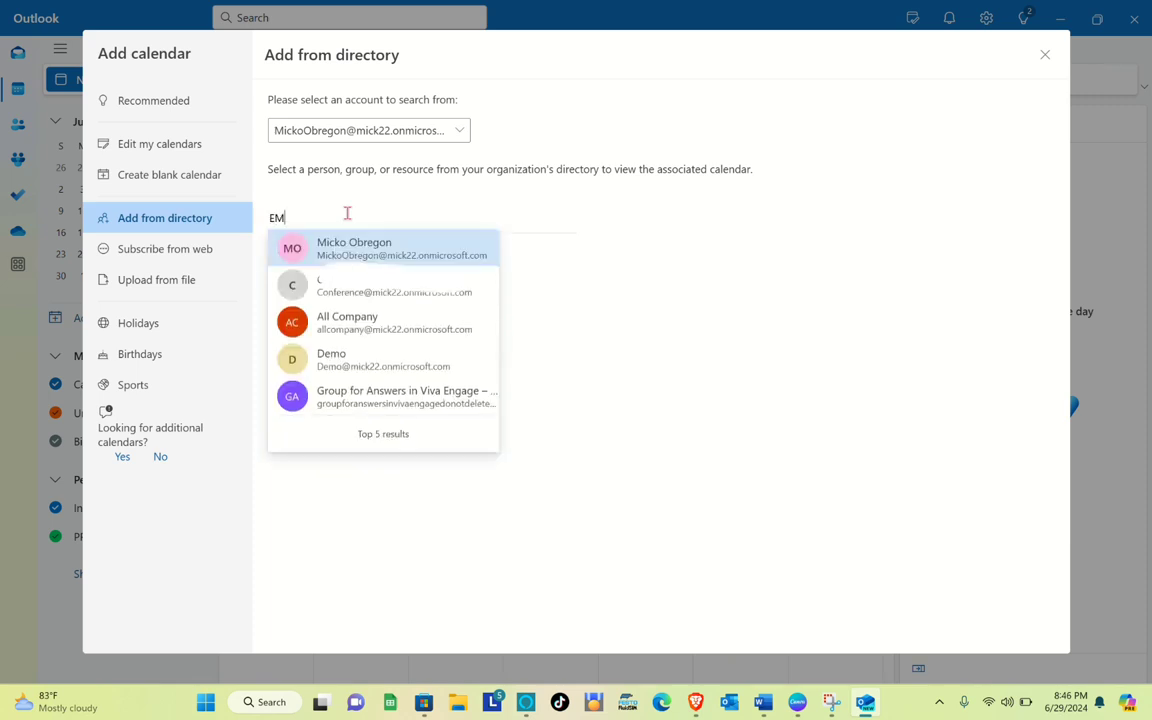
text(ER)
click(360, 248)
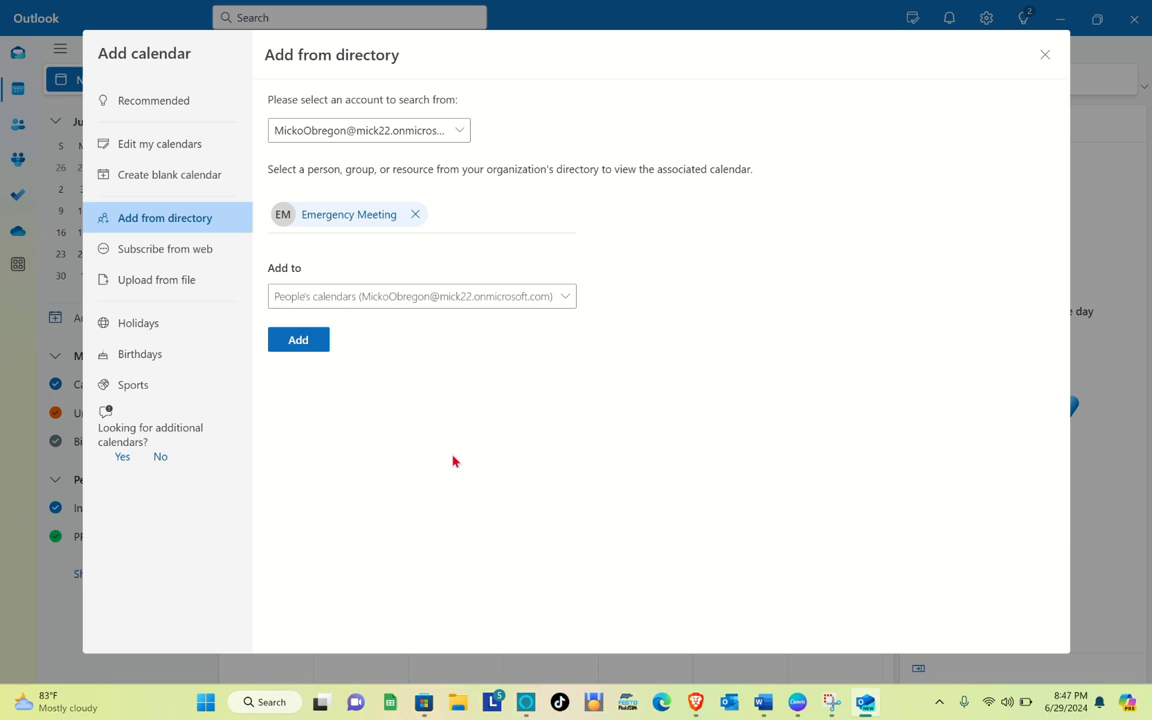
click(308, 344)
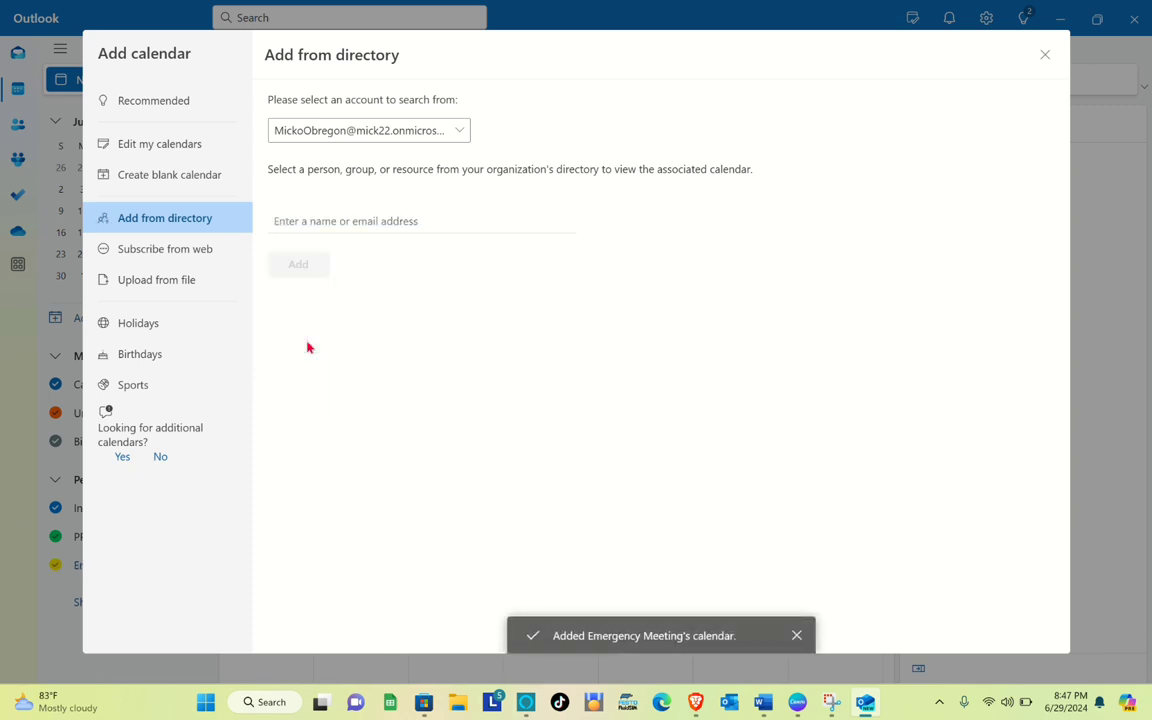
Close the Add calendar dialog and show the Emergency Meeting calendar in the month view
click(1044, 55)
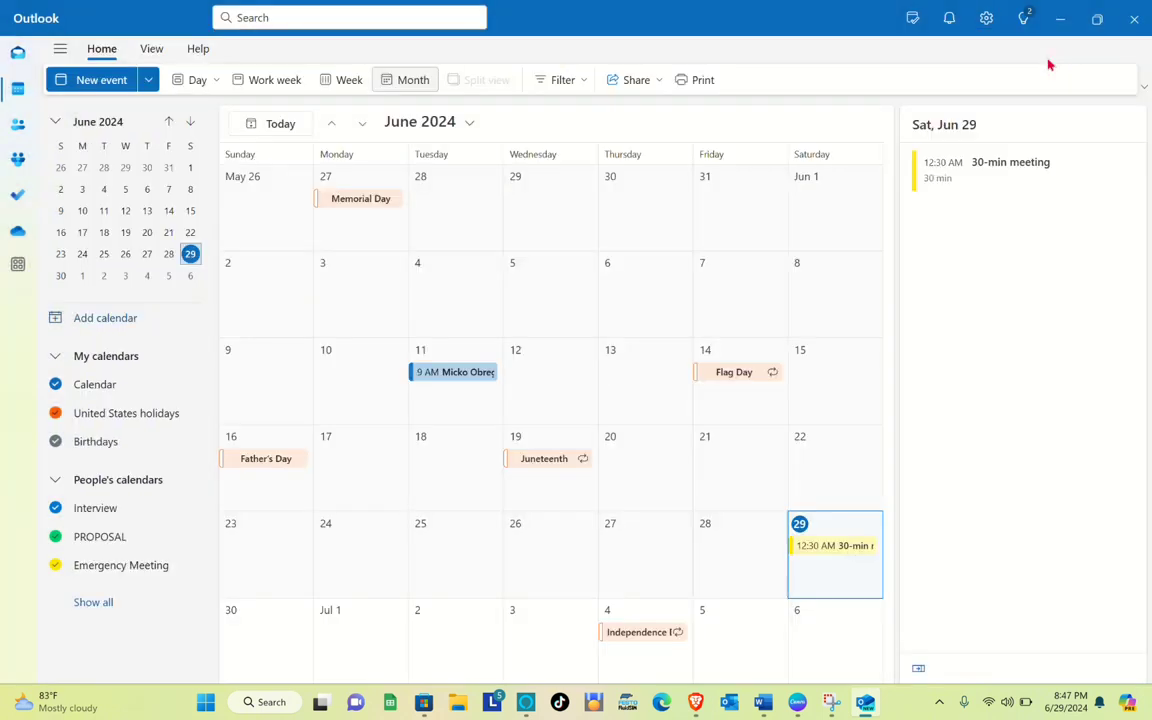
click(104, 569)
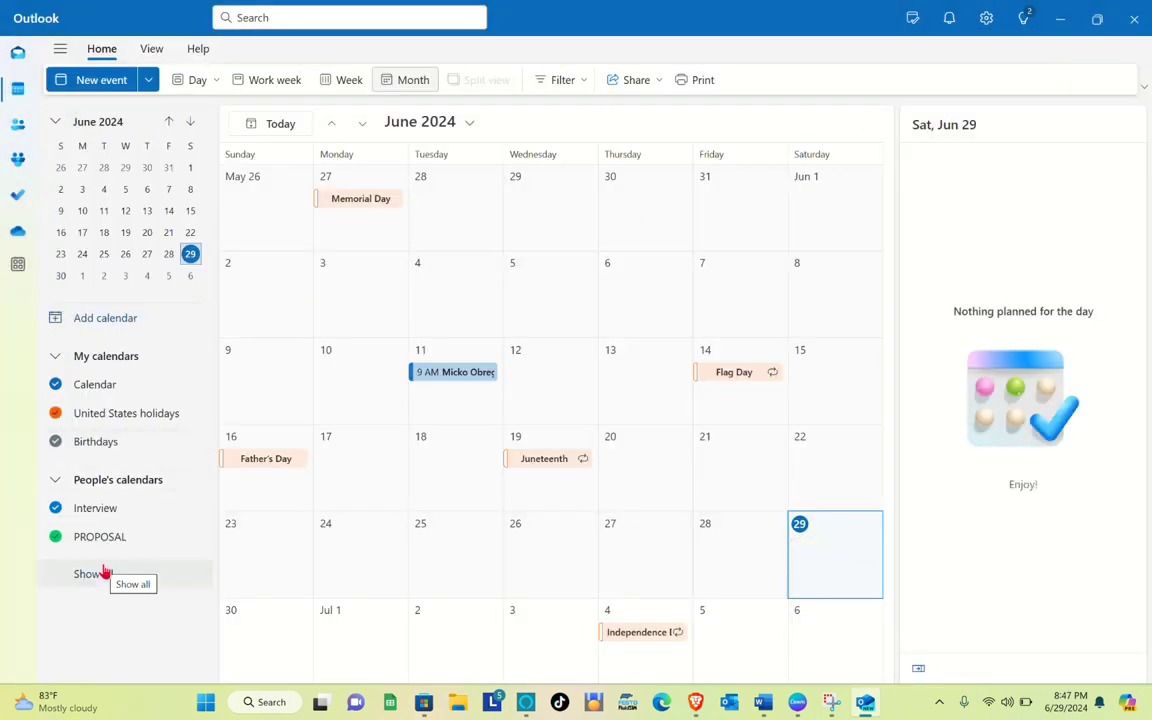
click(104, 571)
click(73, 568)
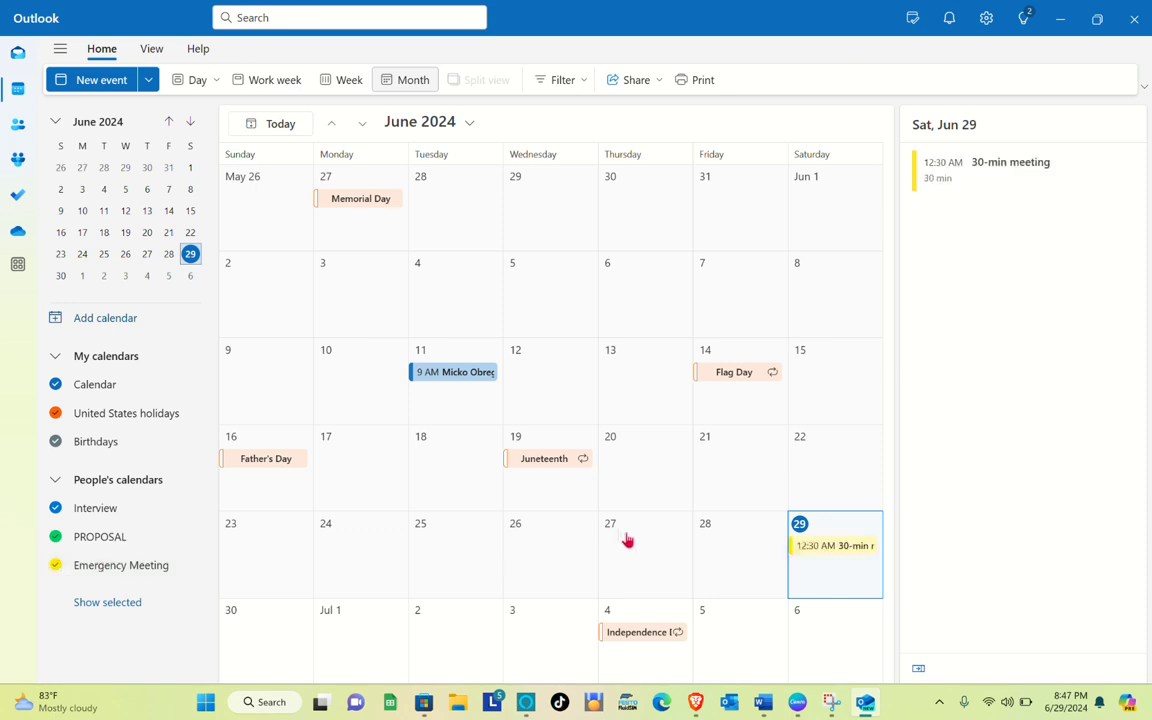
click(56, 566)
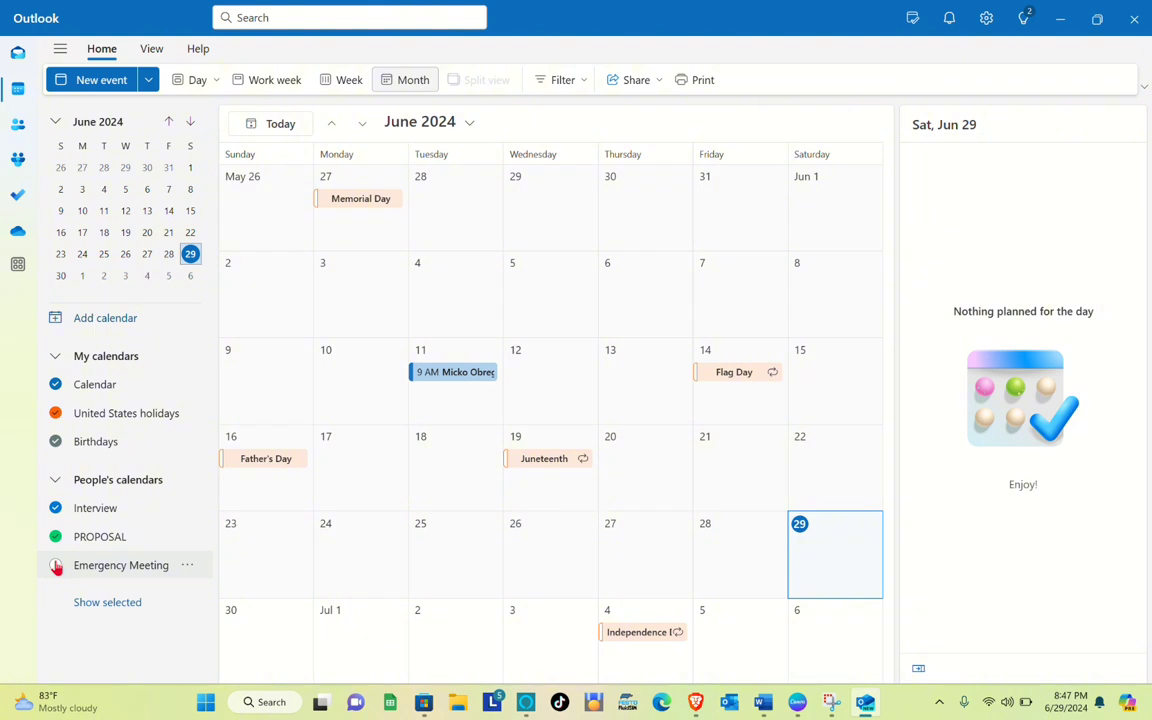
click(56, 566)
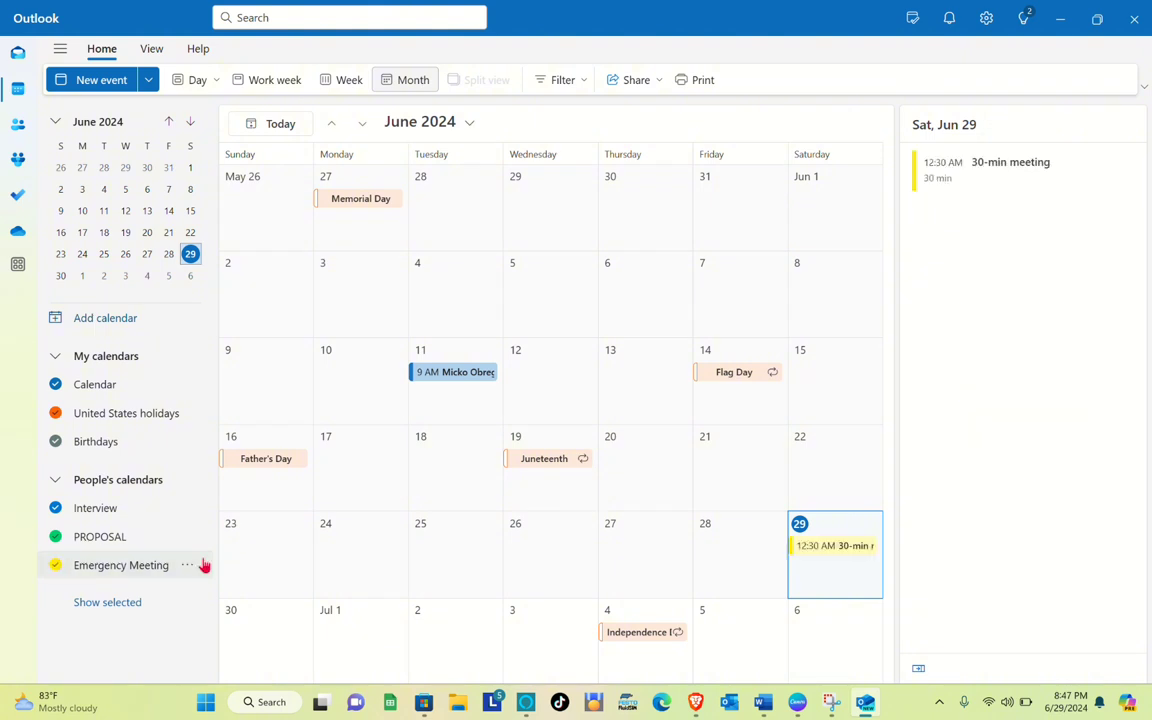
click(555, 623)
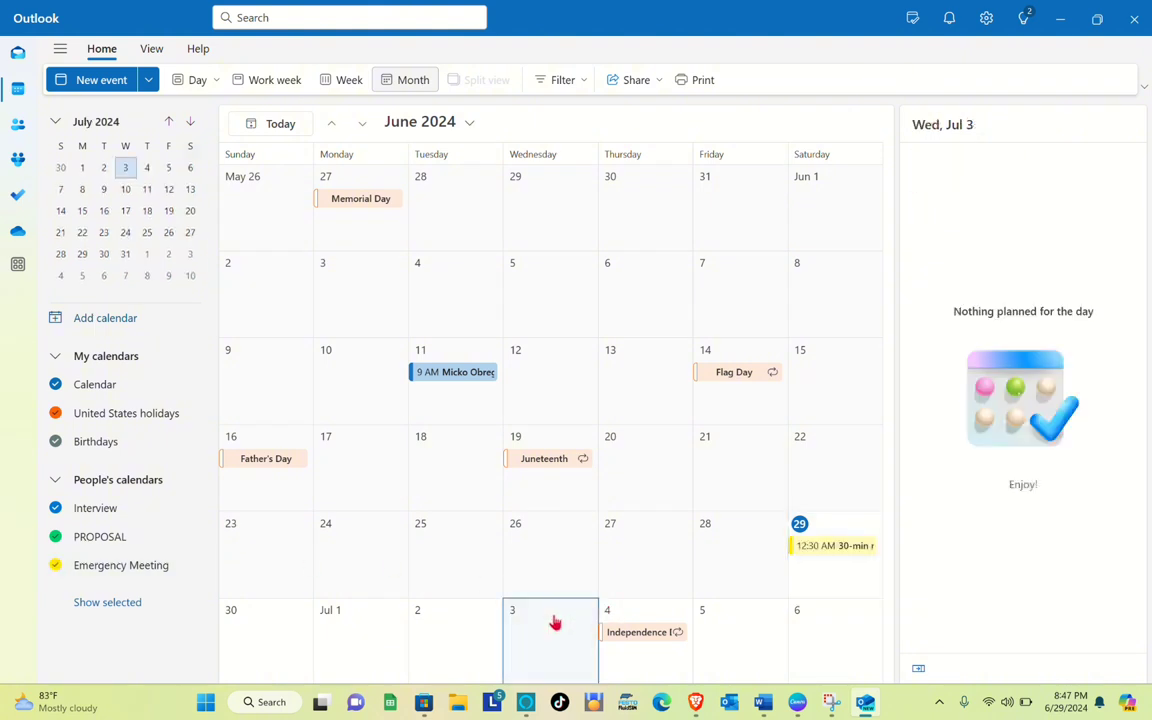
click(814, 546)
click(825, 483)
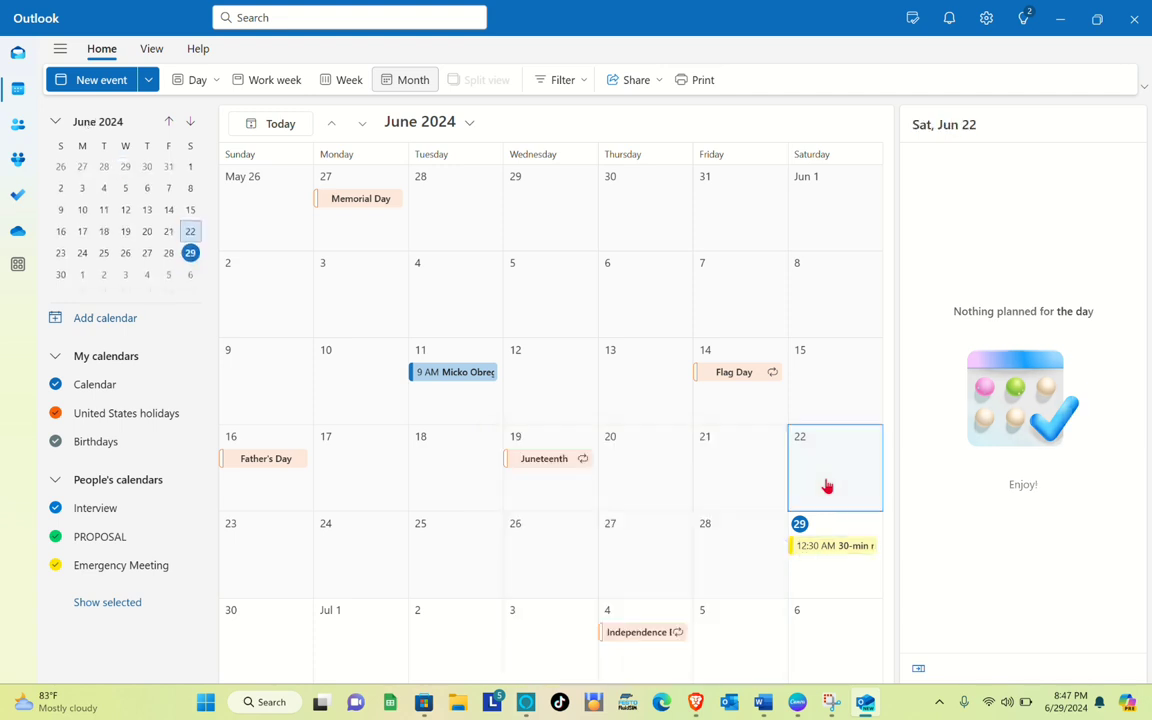
click(816, 447)
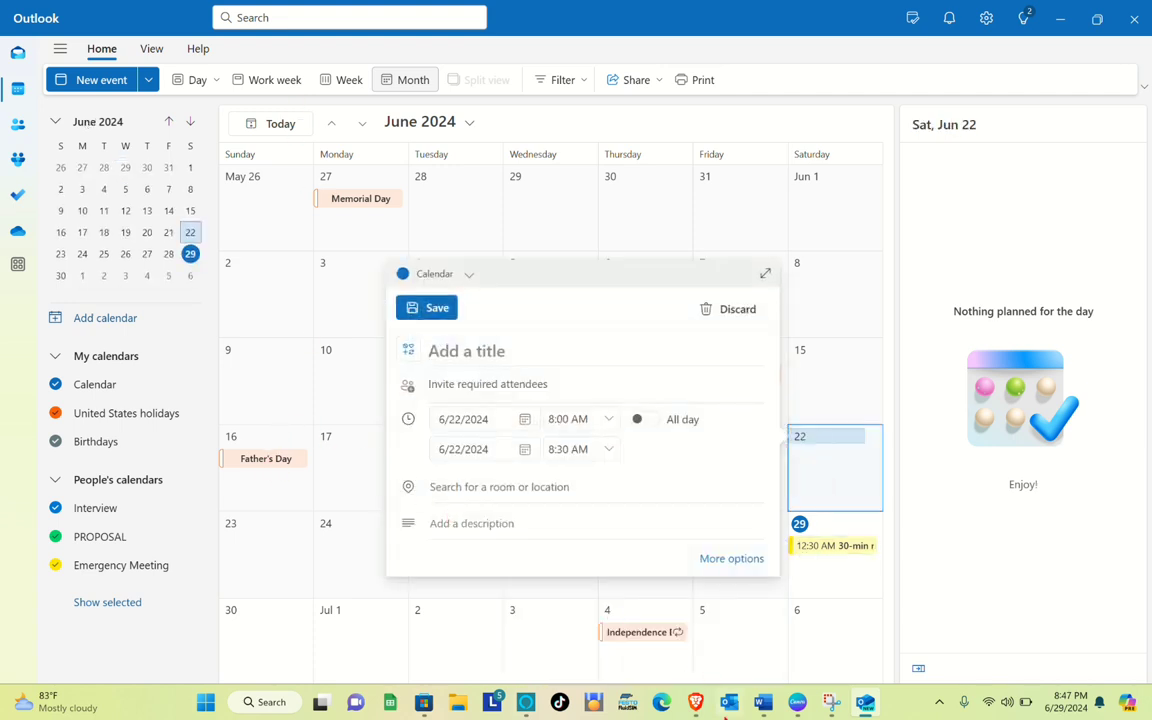
Switch to the browser and open Outlook on the web from the Microsoft 365 app launcher
click(697, 703)
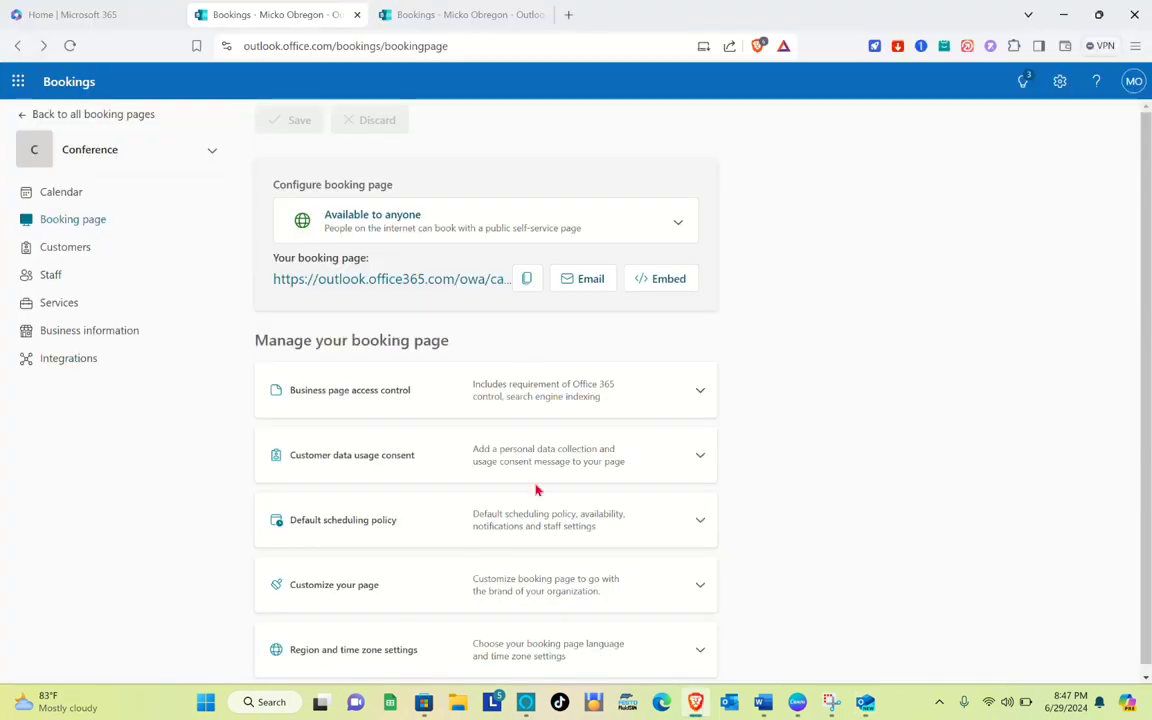
click(22, 115)
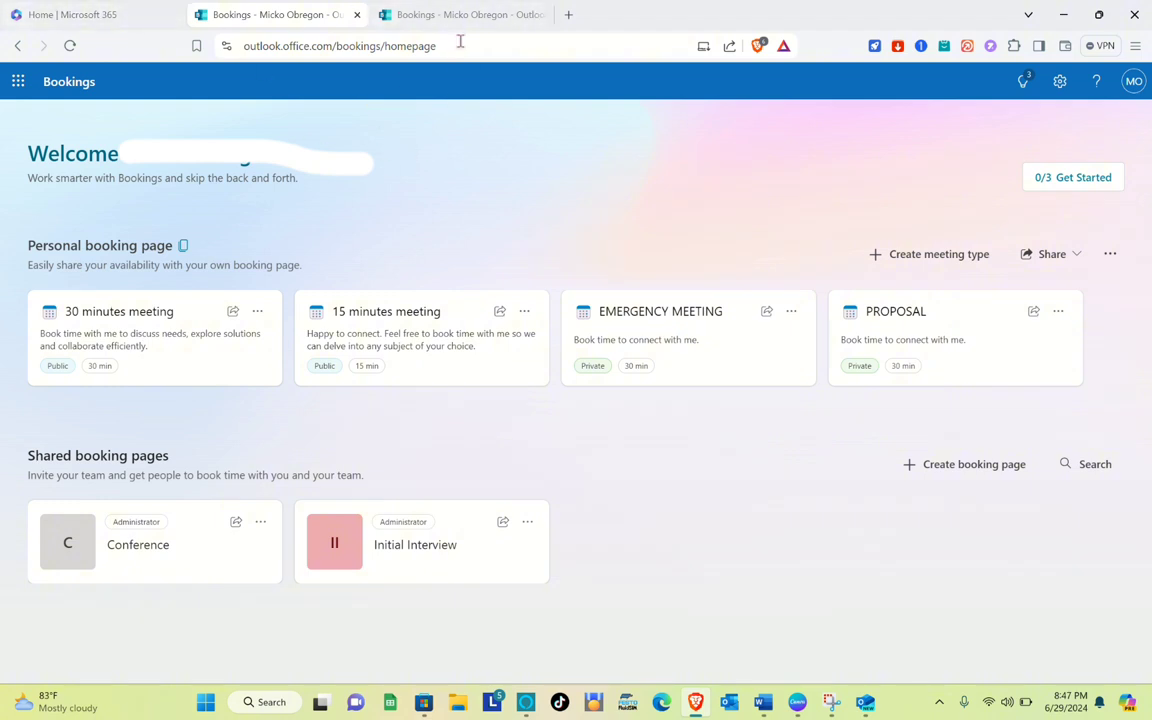
click(98, 11)
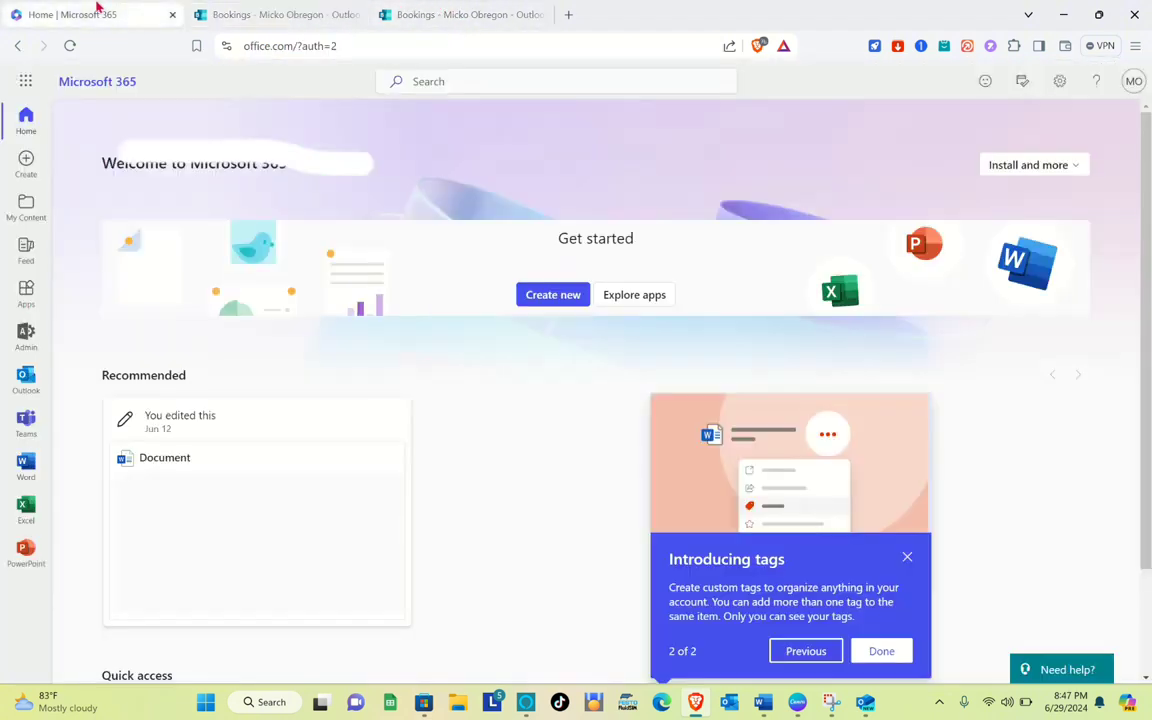
click(26, 81)
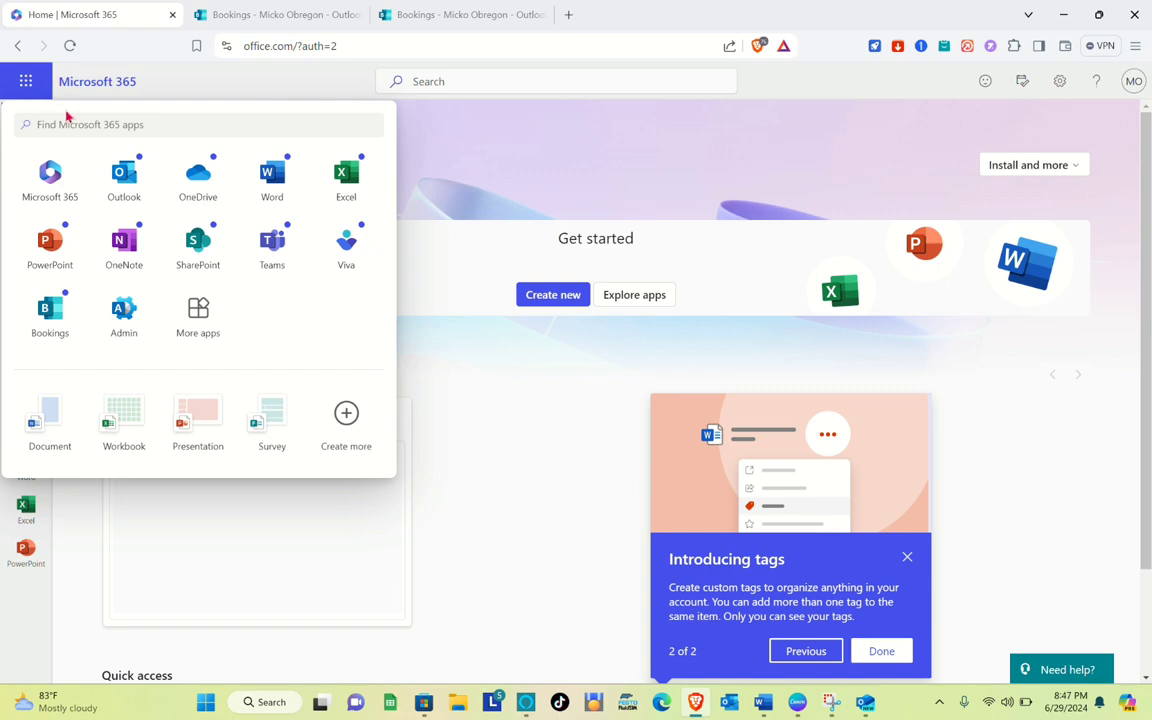
click(140, 190)
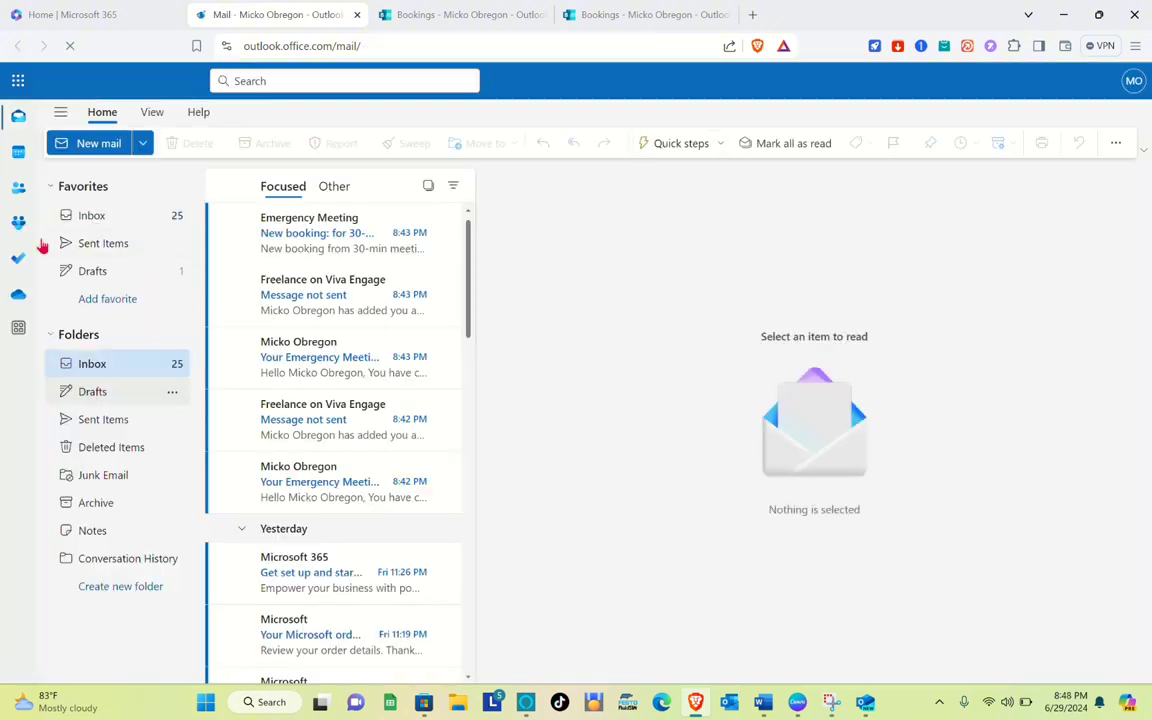
Switch to the calendar, open Add calendar from directory, and choose the account to search from
click(19, 153)
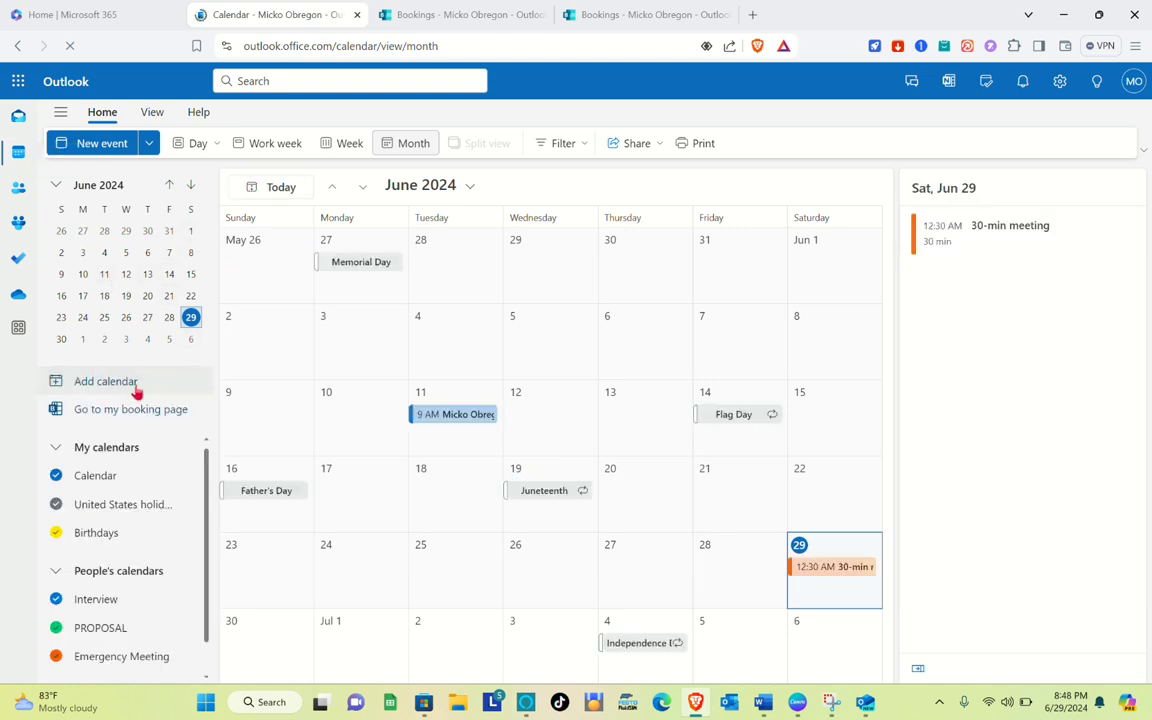
click(137, 384)
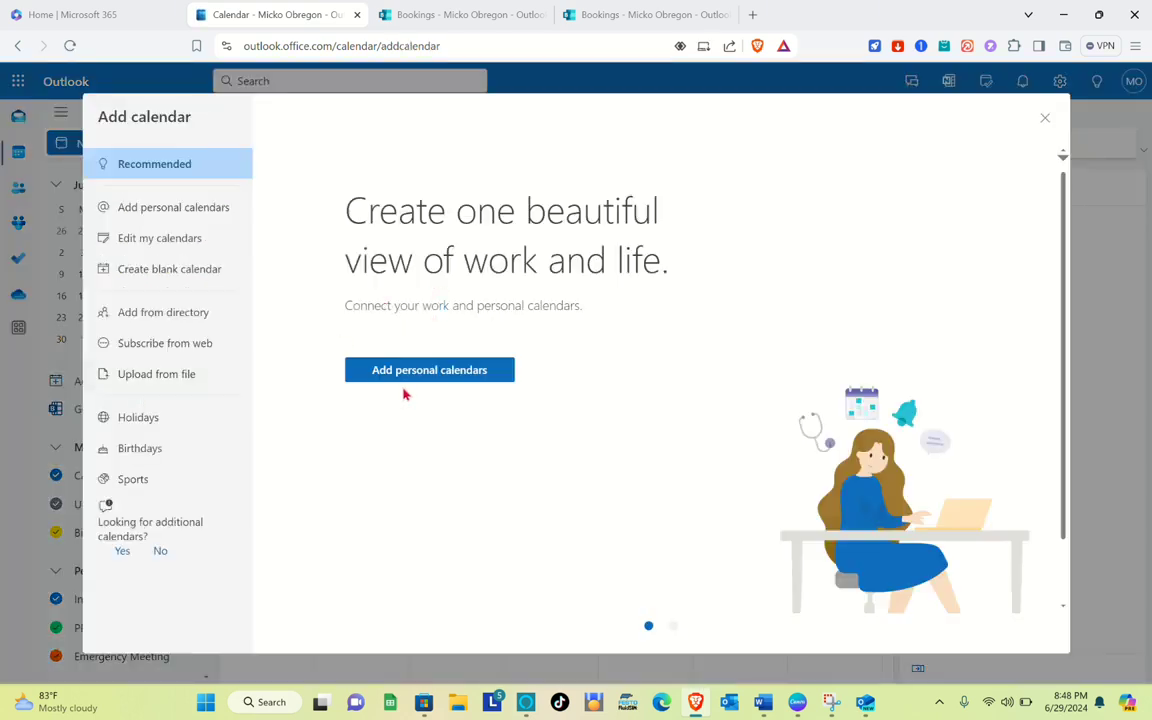
click(416, 376)
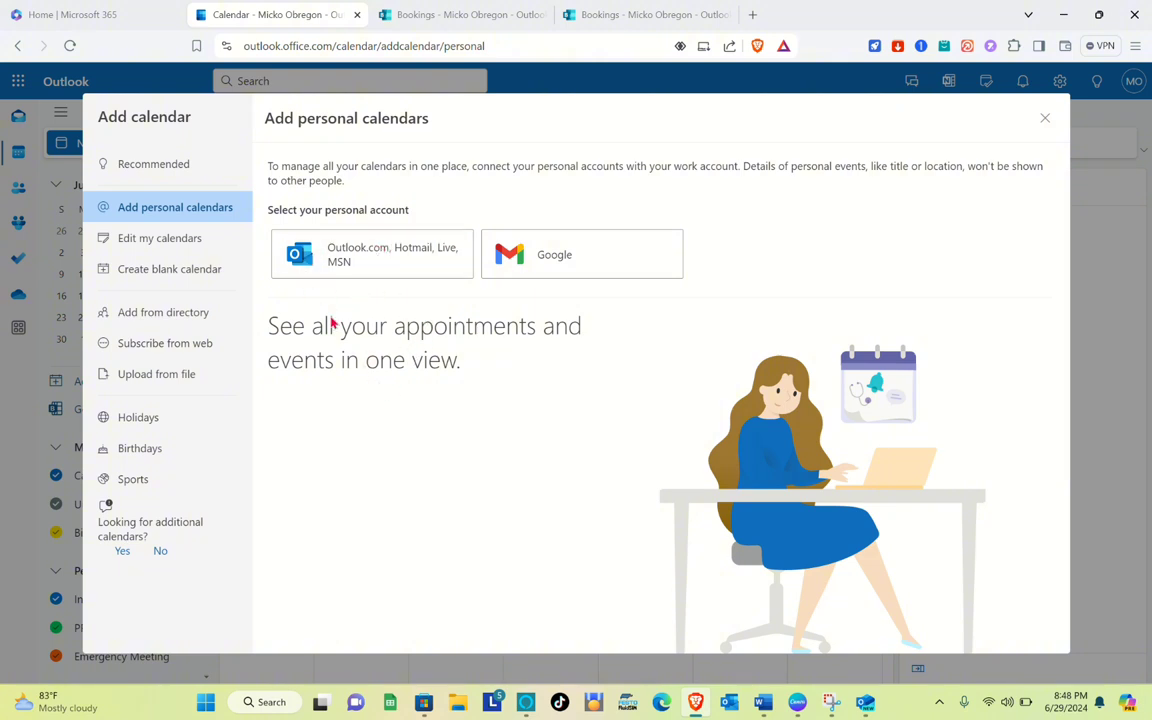
click(192, 172)
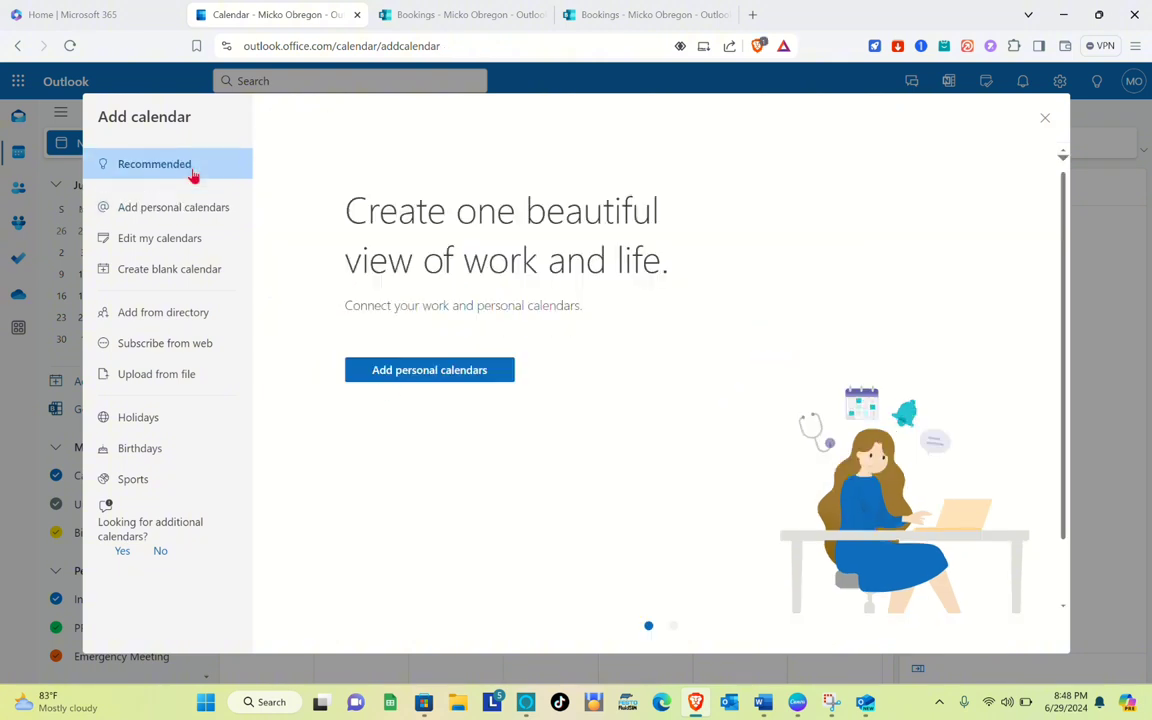
click(383, 372)
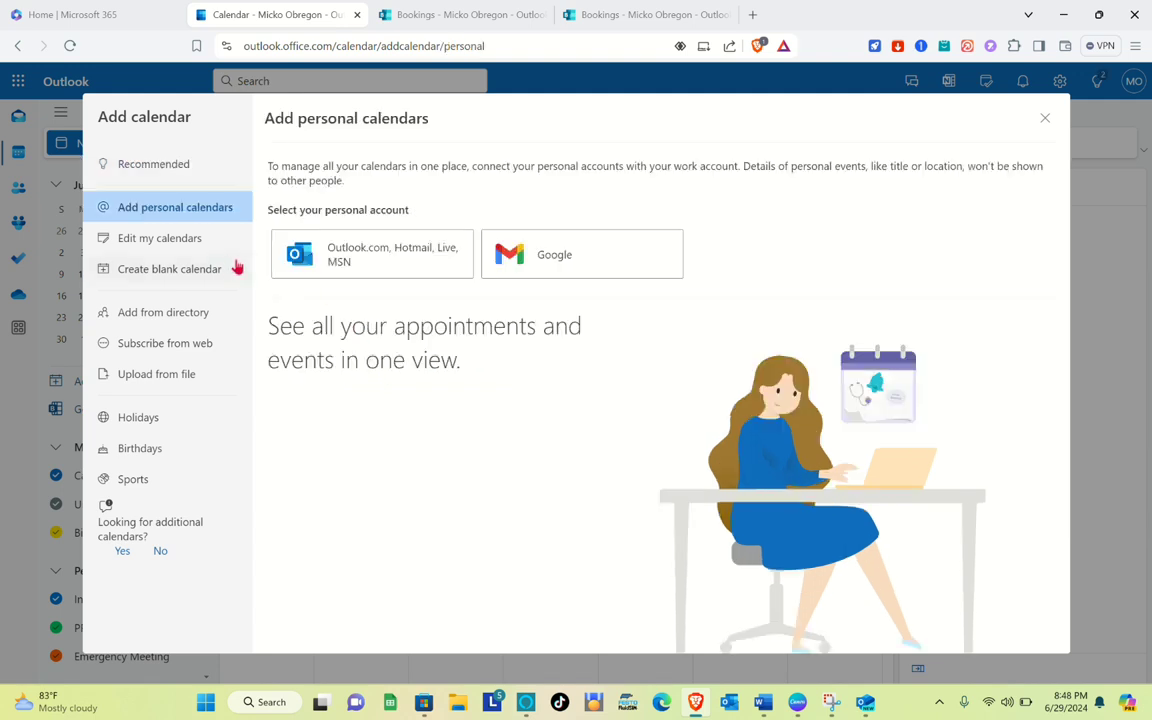
click(162, 322)
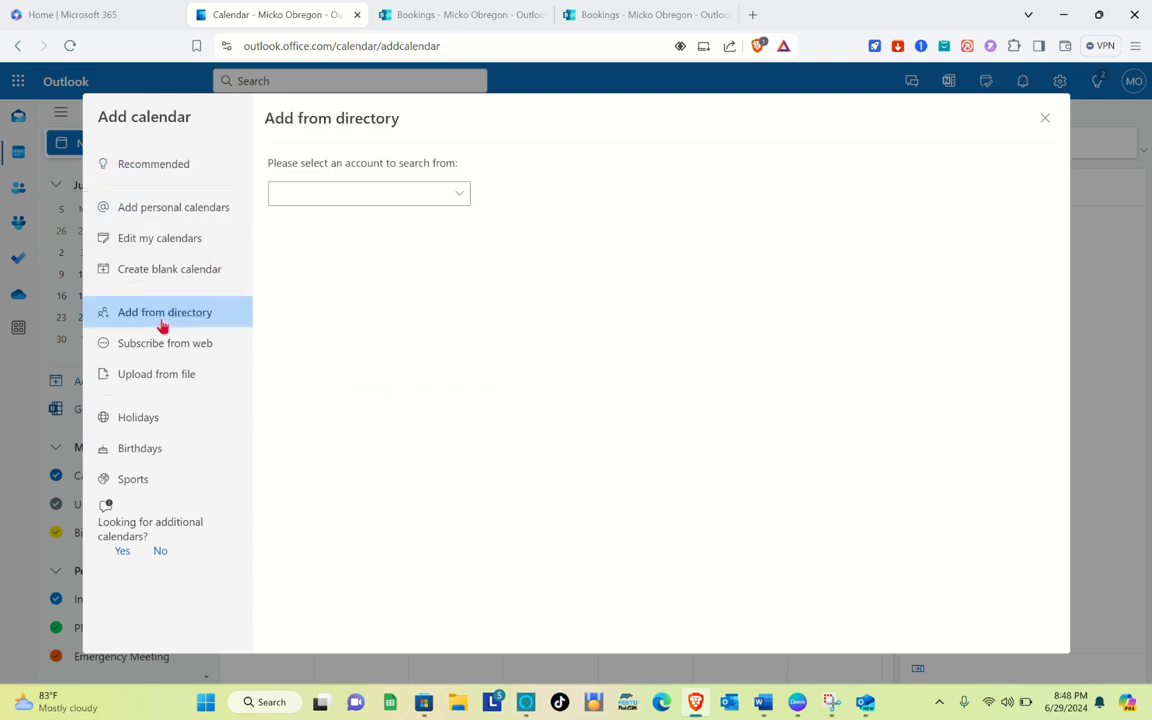
click(321, 191)
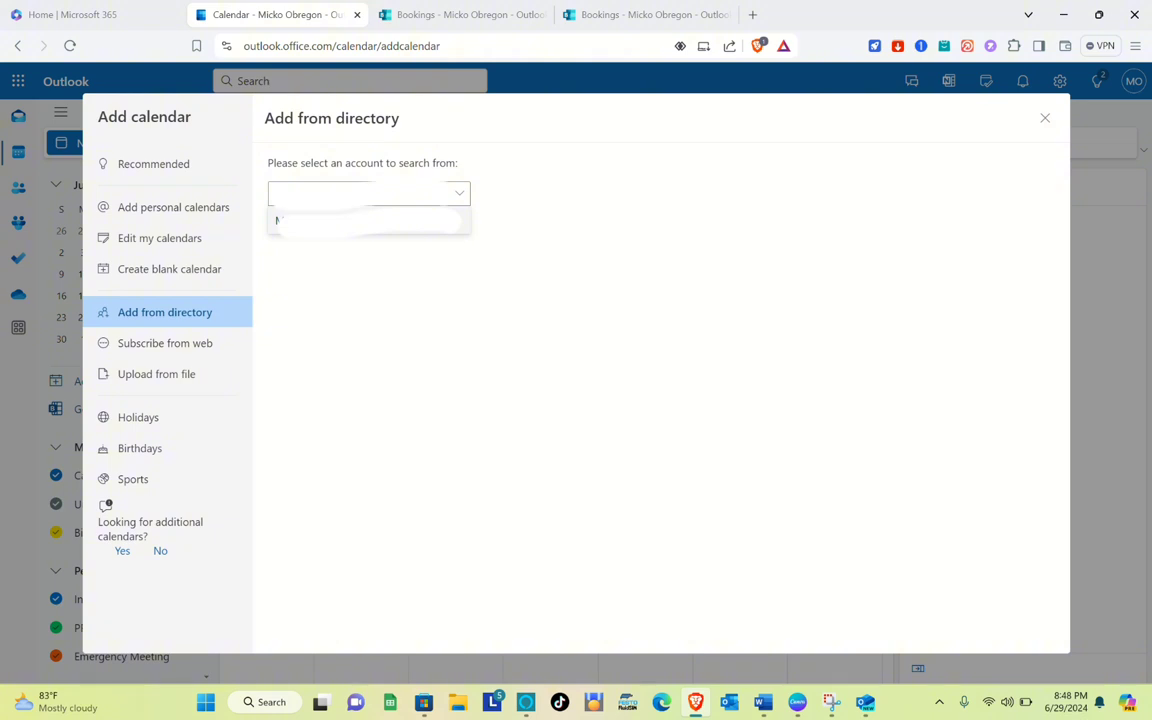
click(330, 221)
Search the directory for CON and add the Conference calendar to People's calendars
click(335, 285)
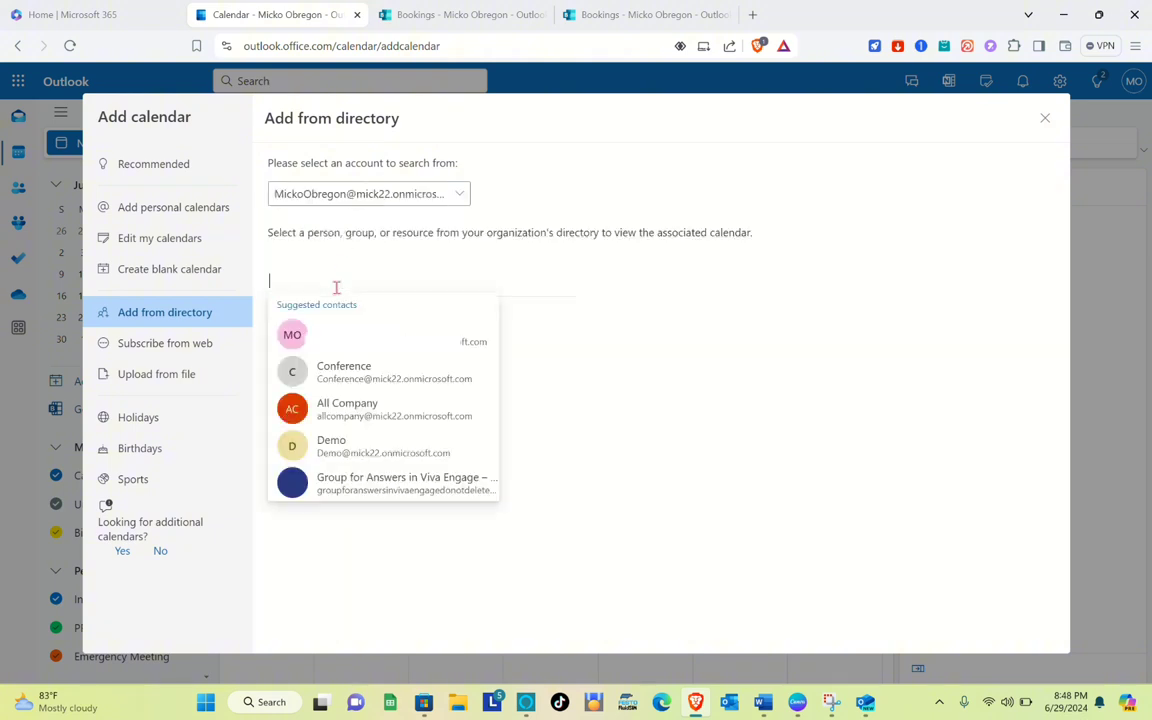
text(CON)
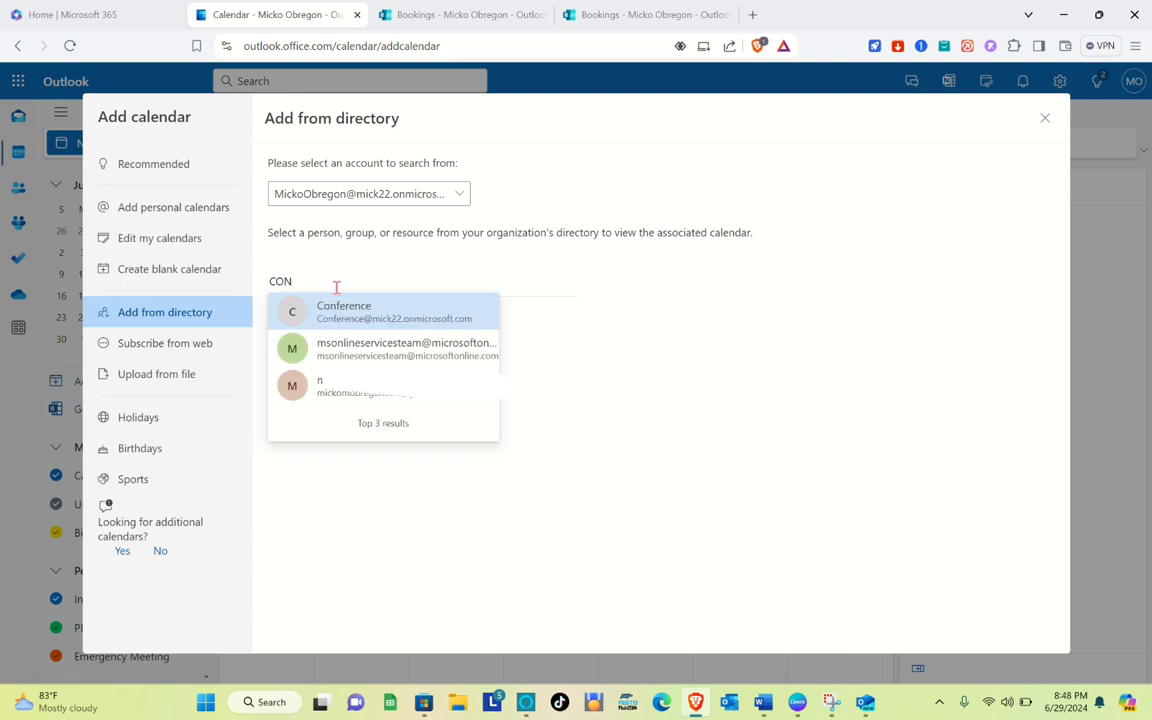
click(353, 317)
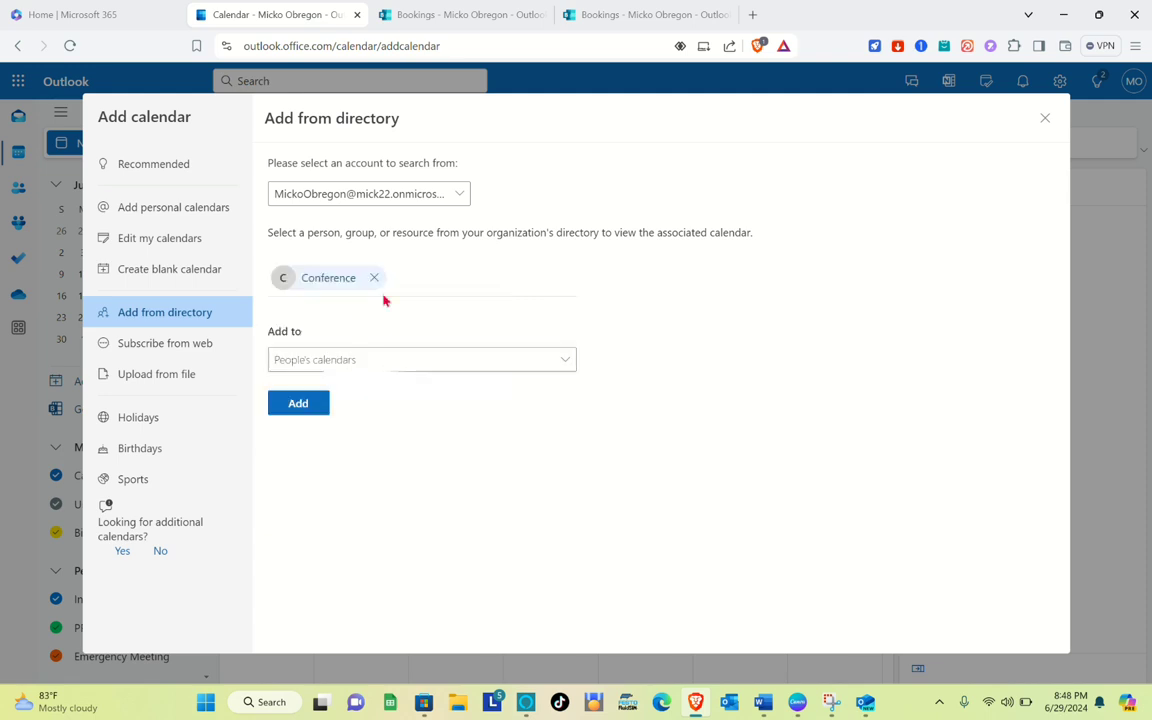
click(316, 406)
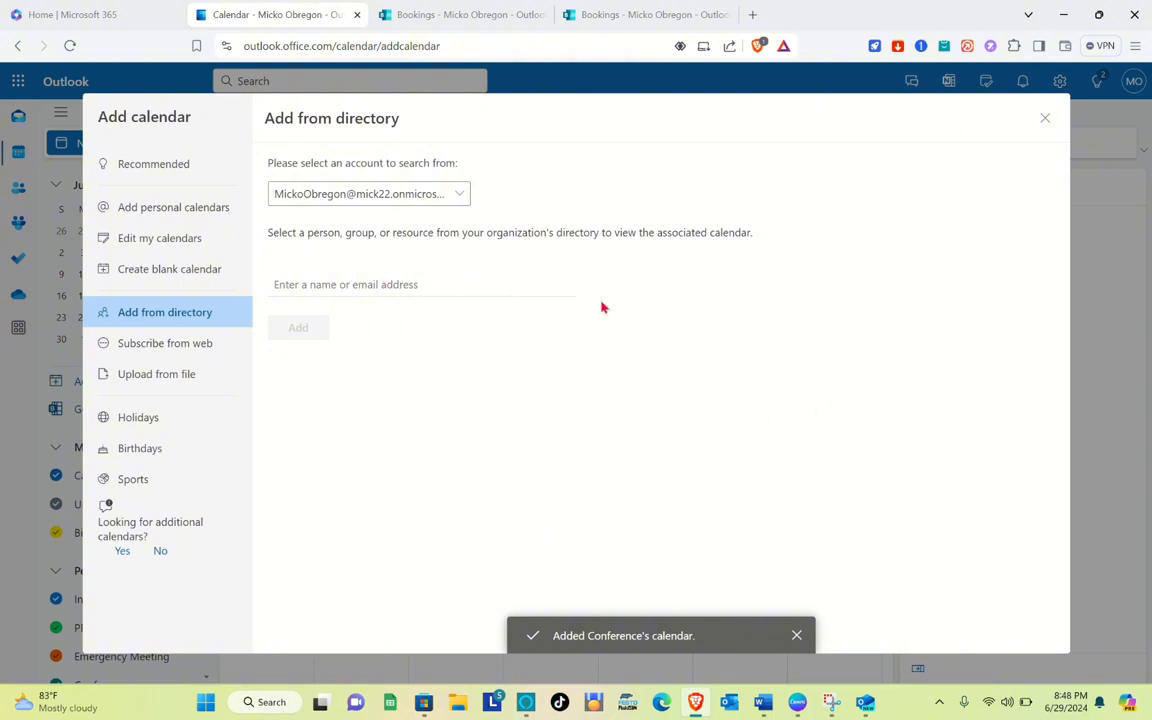
Close the Add calendar dialog and show the Conference calendar in the month view
click(1045, 118)
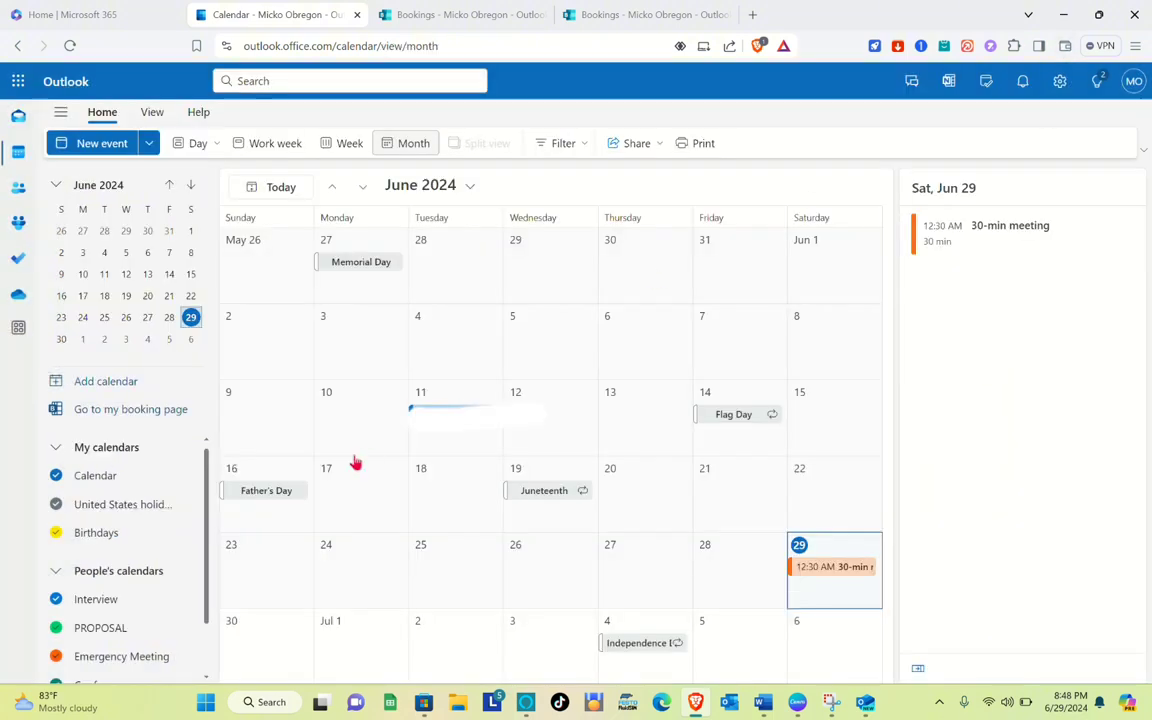
scroll(131, 553, down, 1)
scroll(120, 585, down, 2)
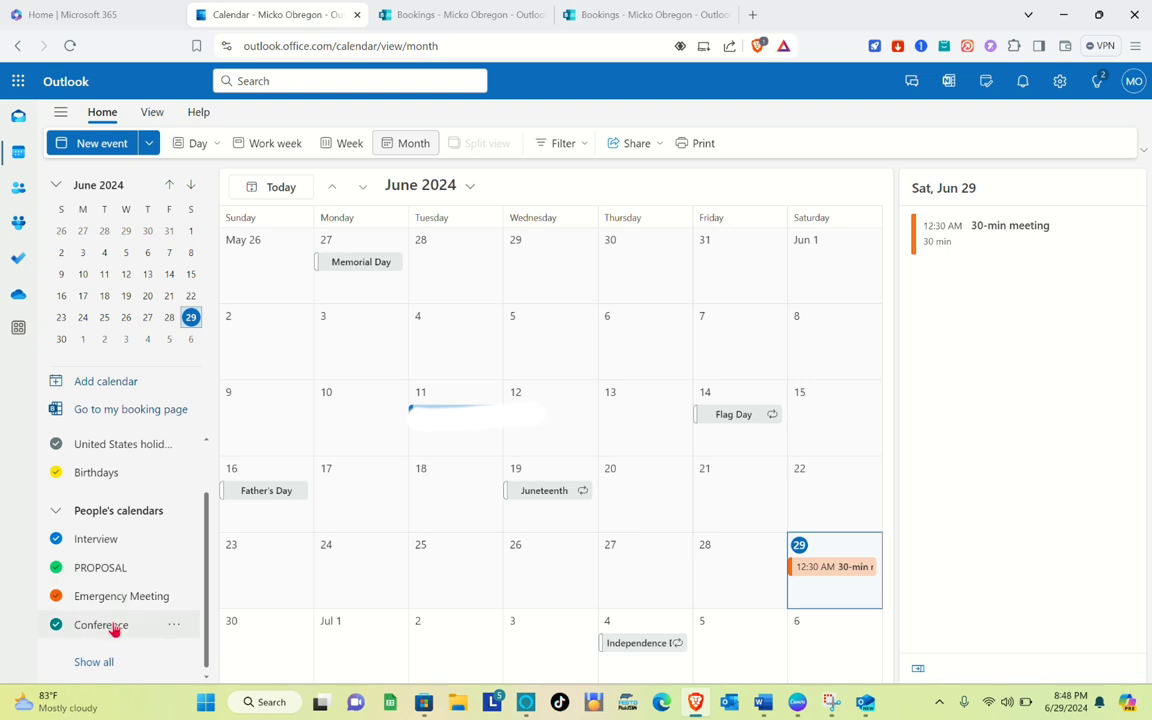
click(116, 630)
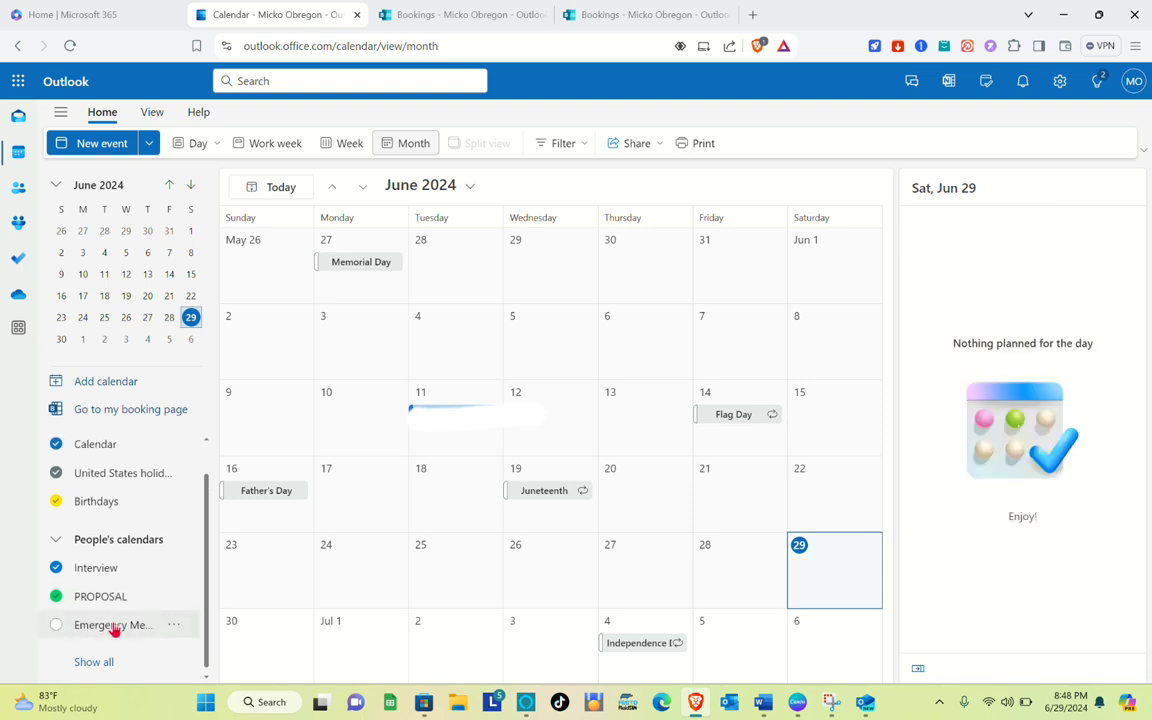
click(116, 628)
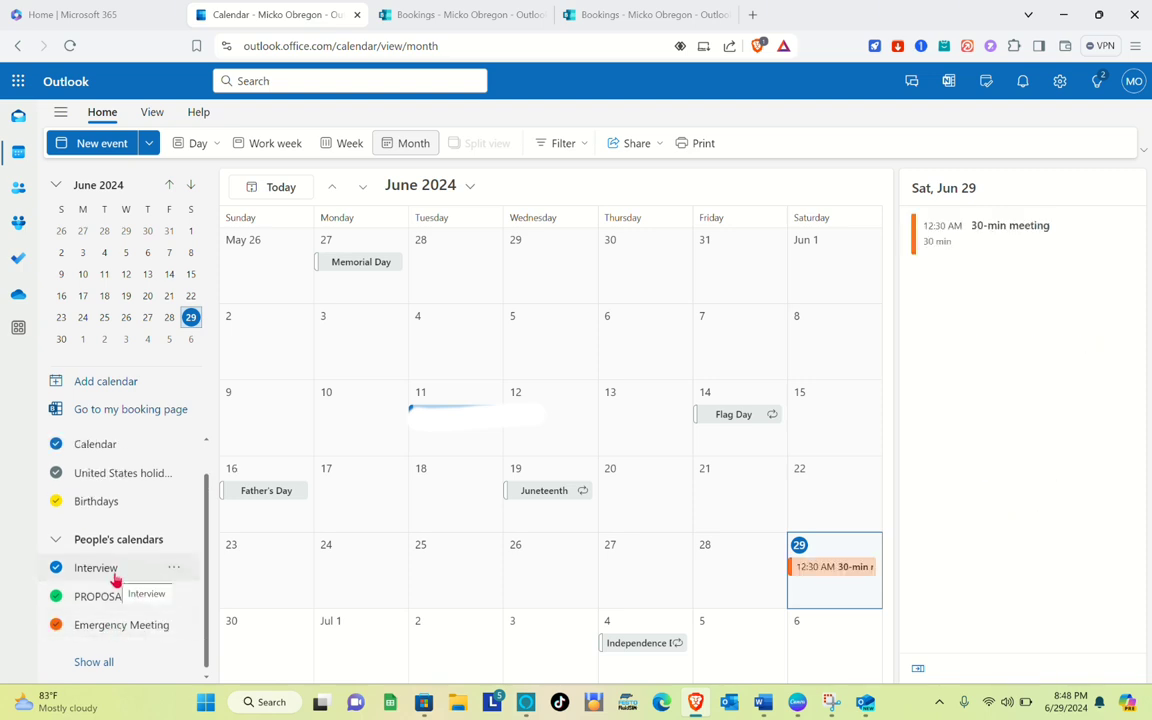
click(96, 662)
scroll(90, 640, down, 1)
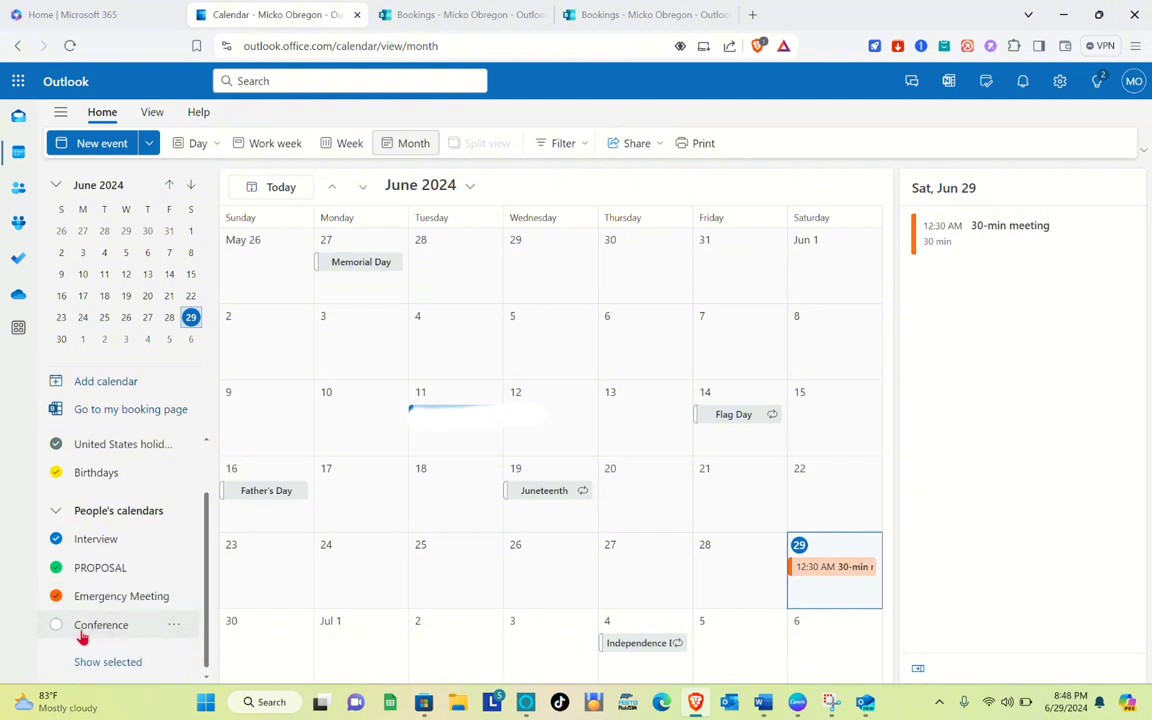
click(82, 634)
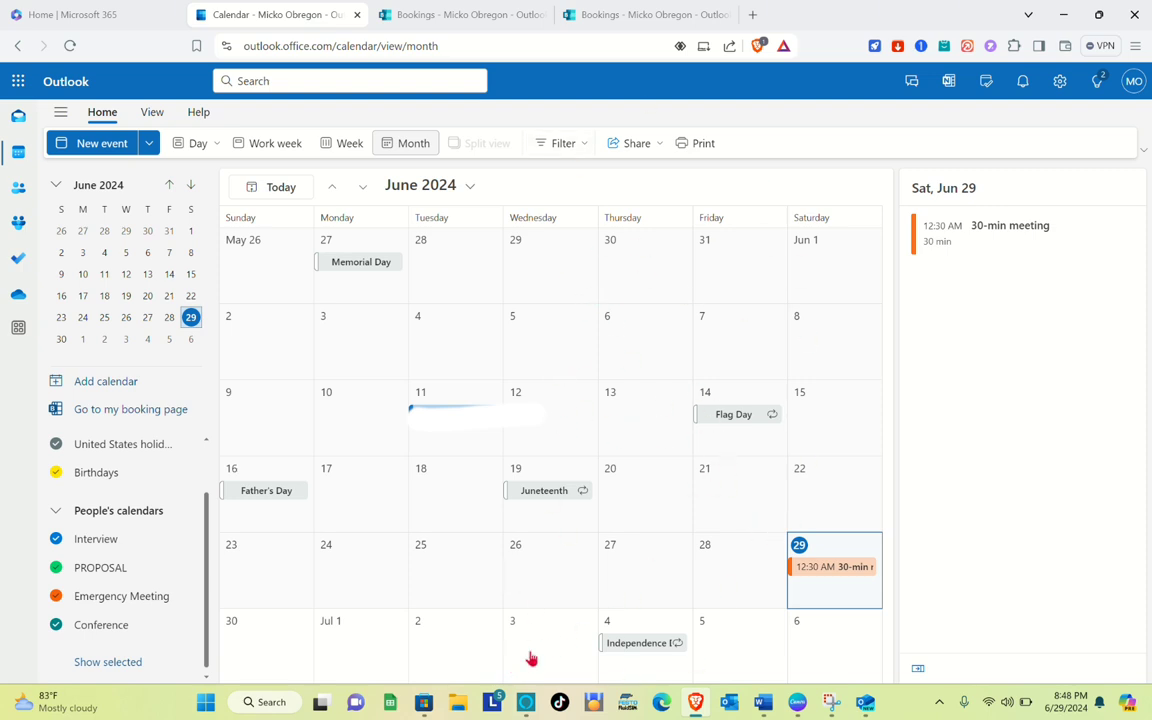
click(432, 707)
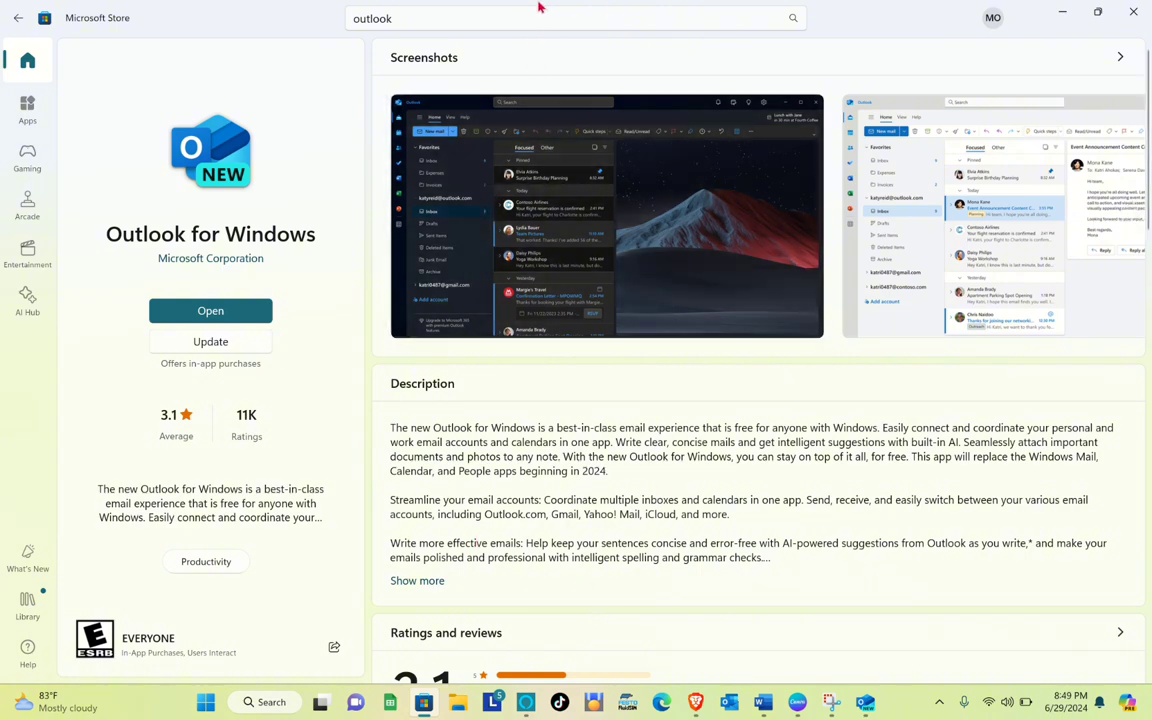
mouse_move(534, 692)
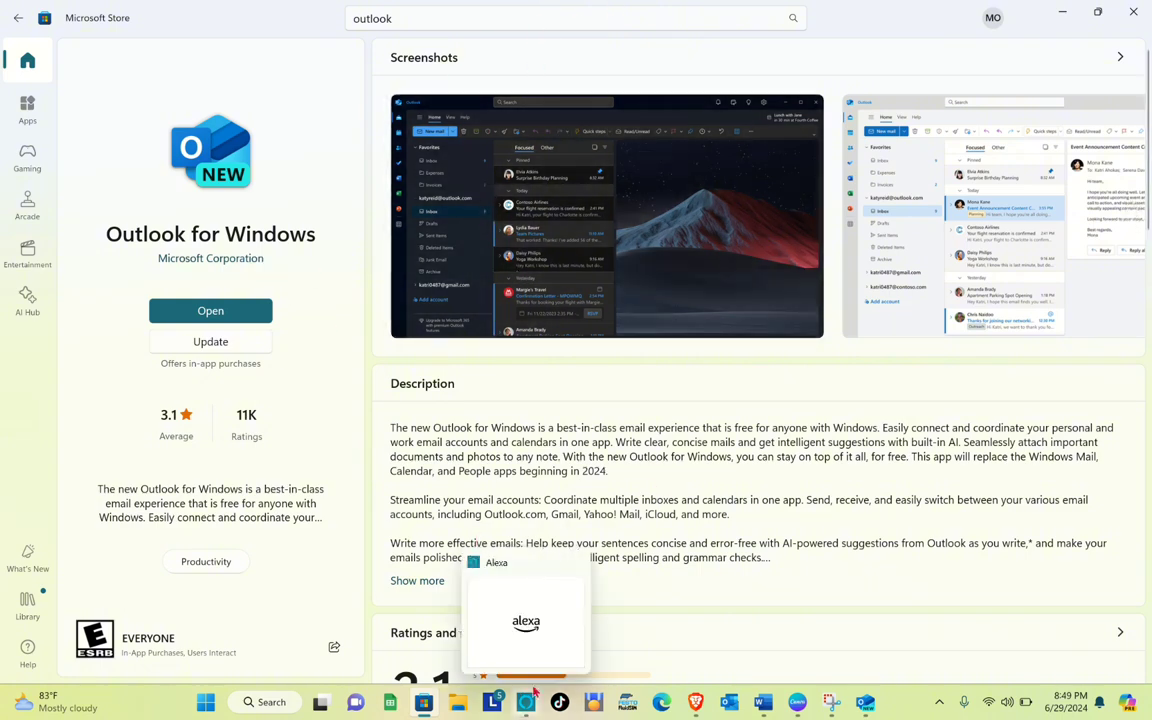
click(435, 697)
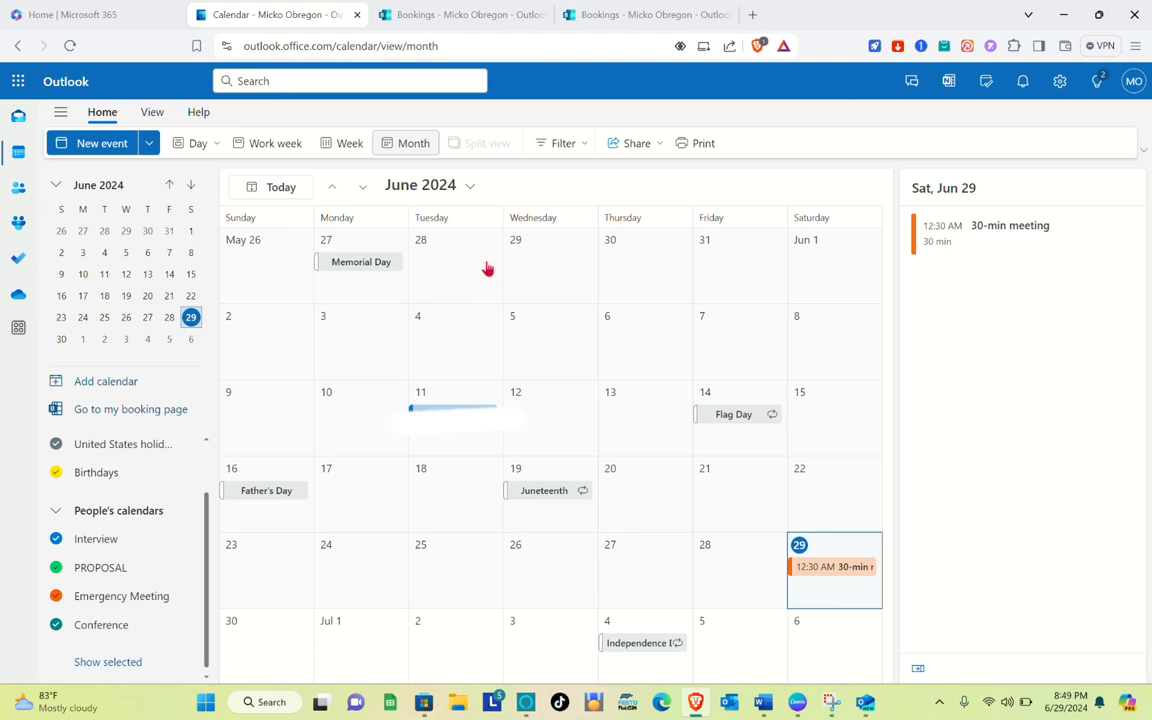